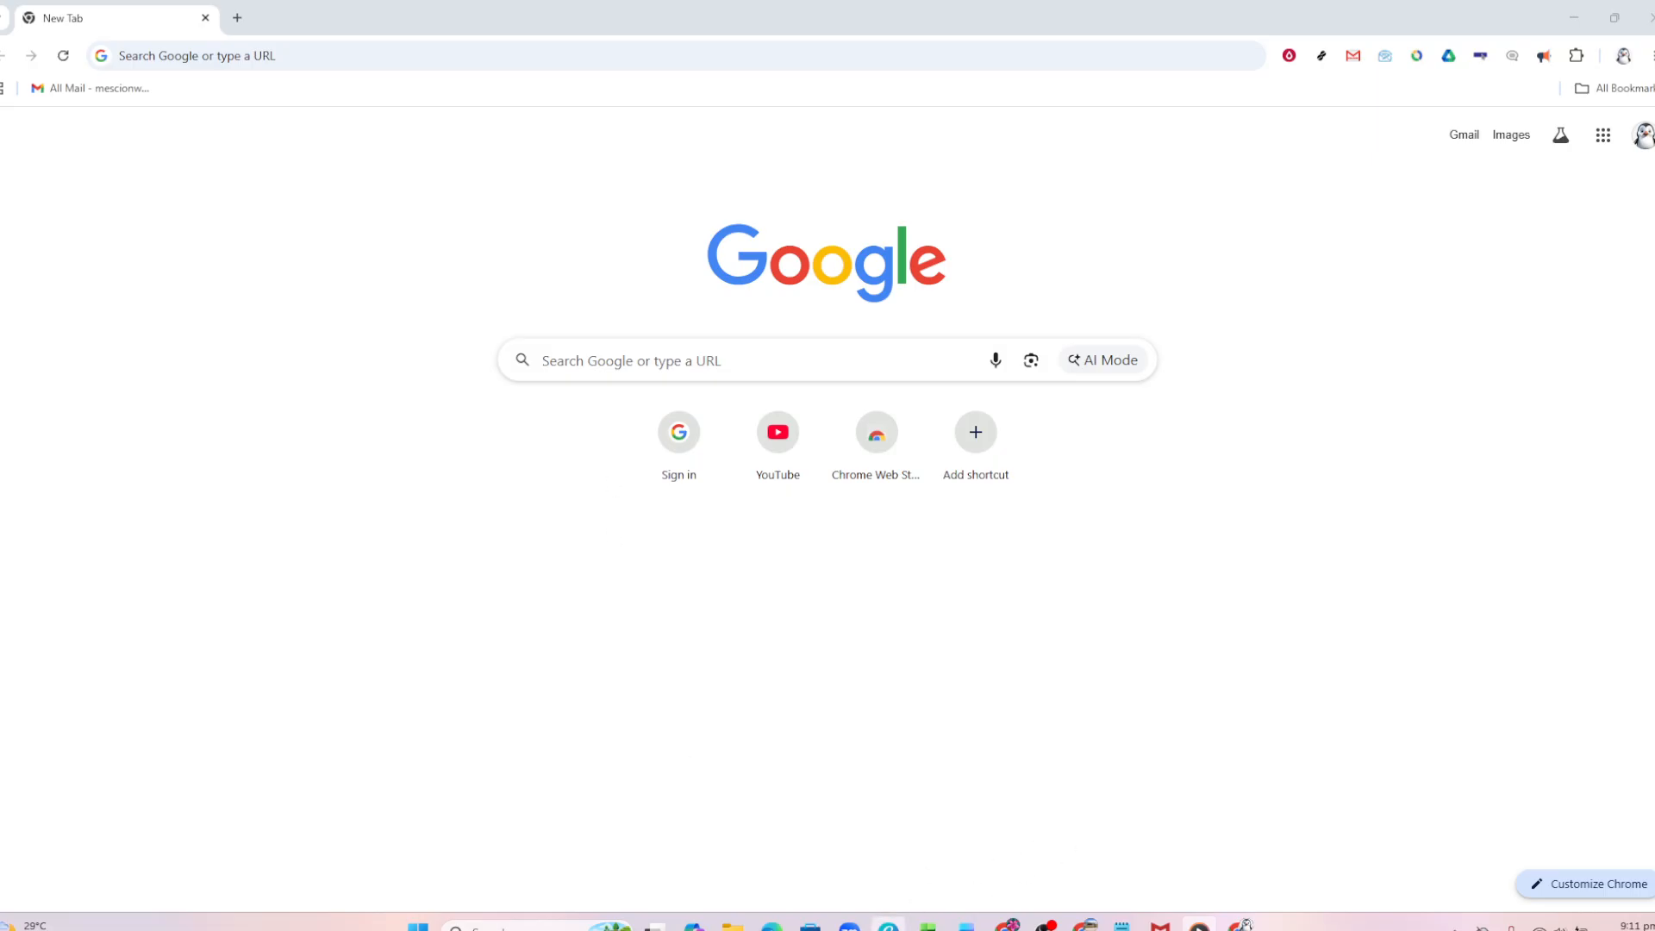
Switch to the Excel workbook and apply cell borders to the data range A2:D4.
click(927, 922)
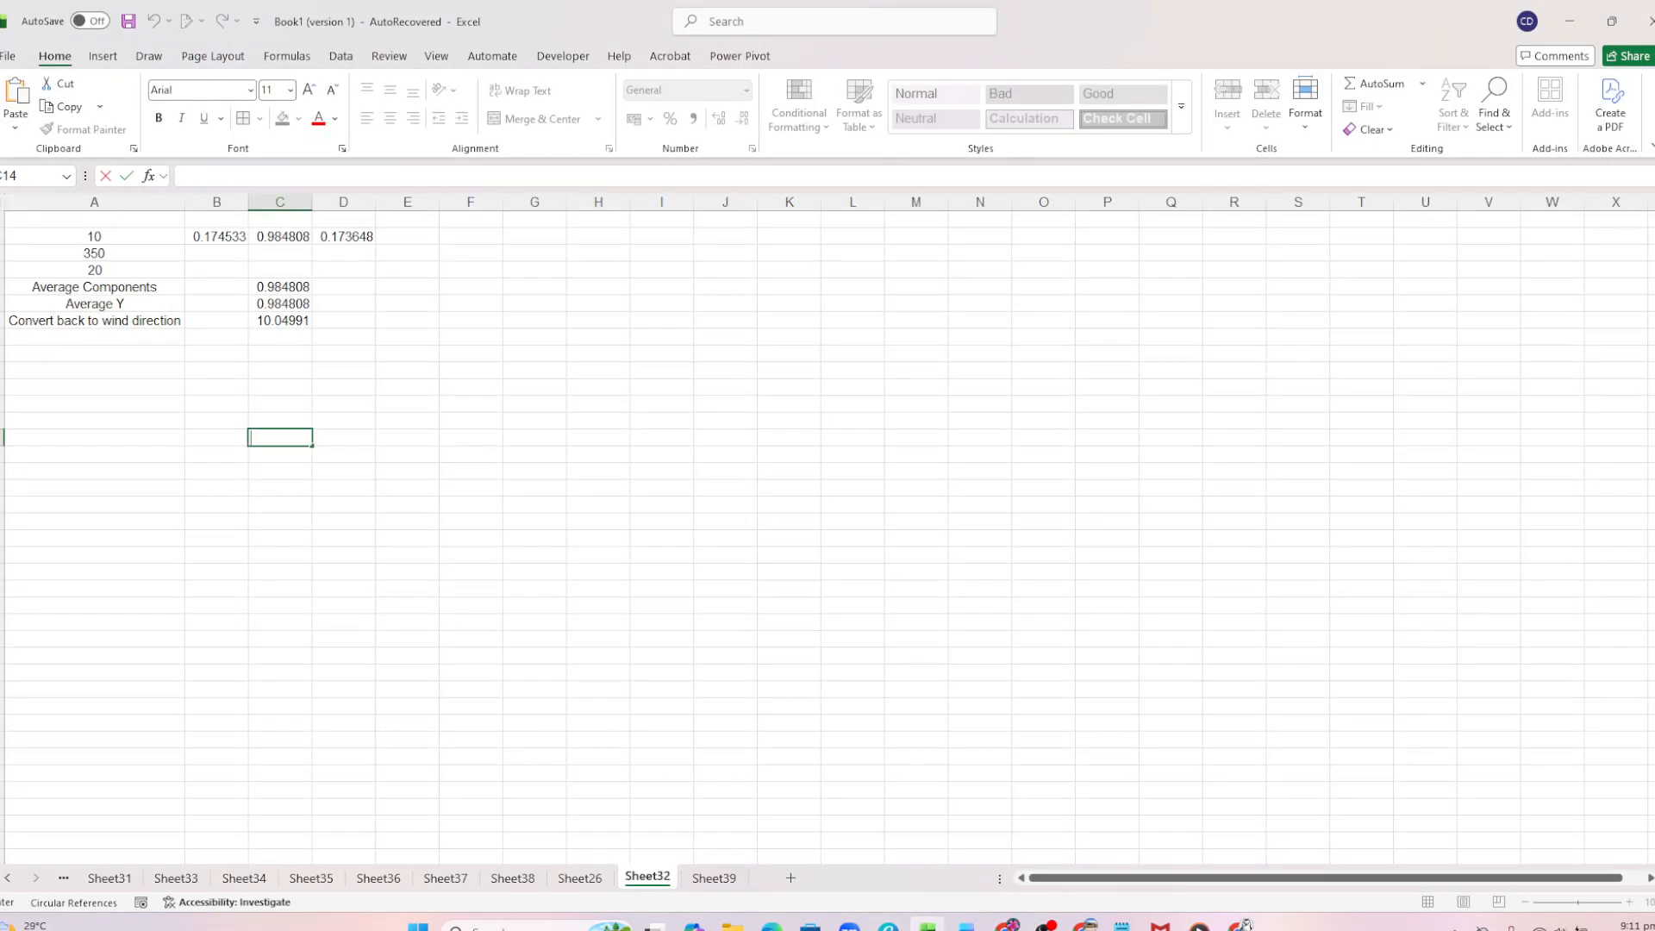
click(94, 234)
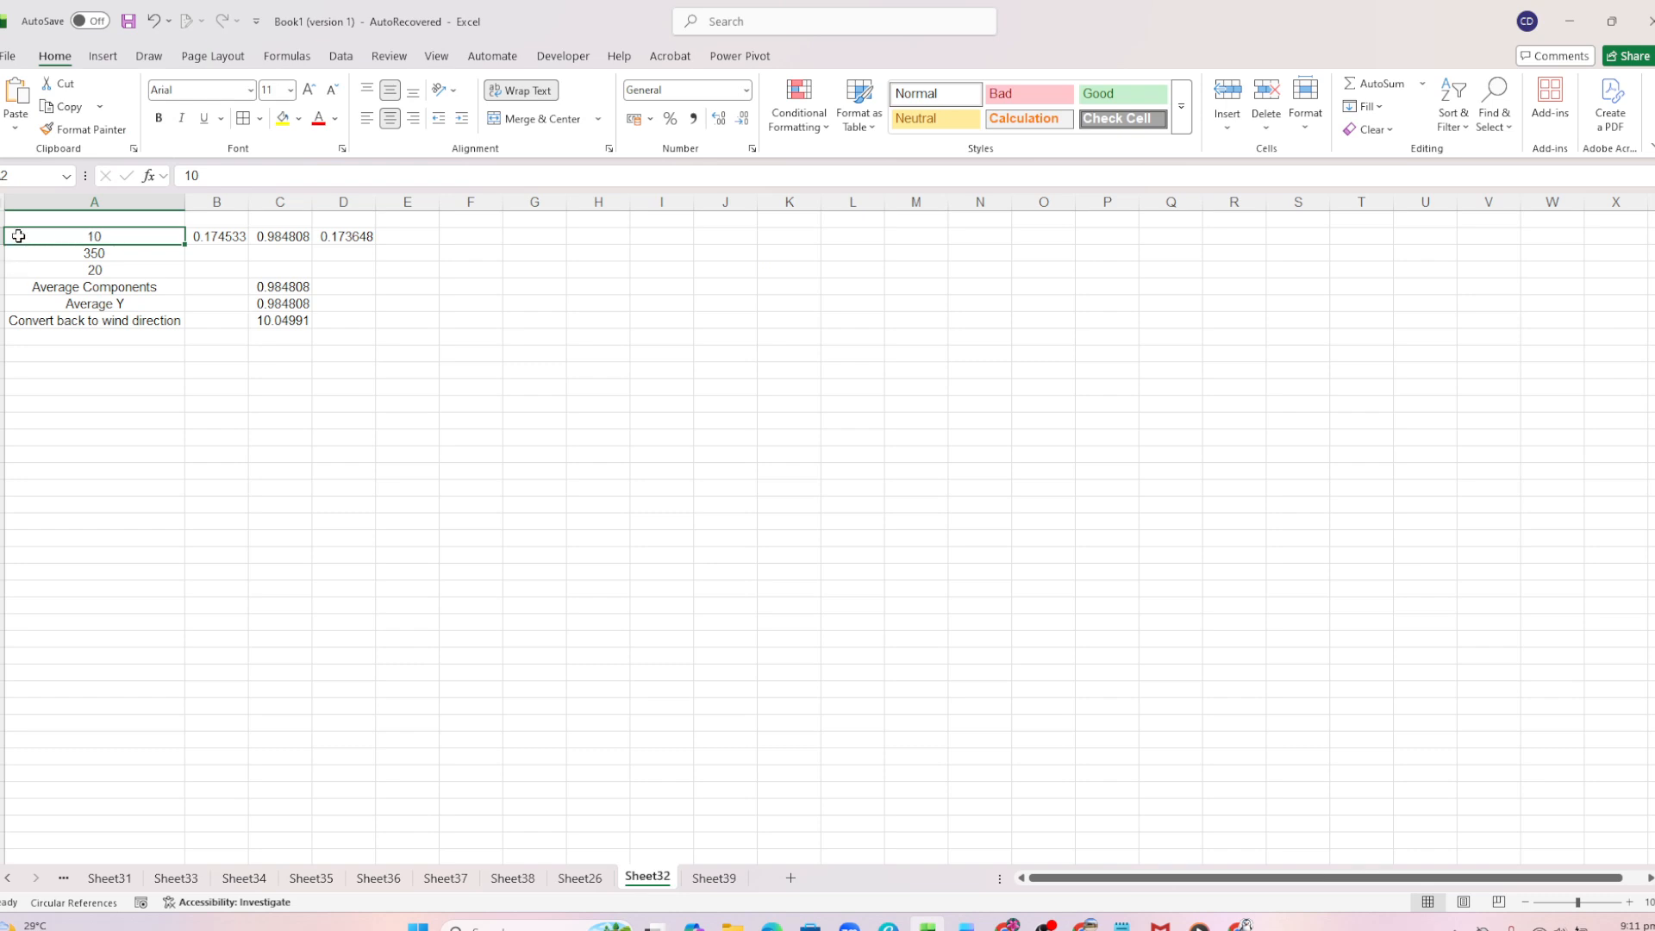
drag(19, 238, 23, 253)
click(155, 239)
drag(78, 258, 335, 266)
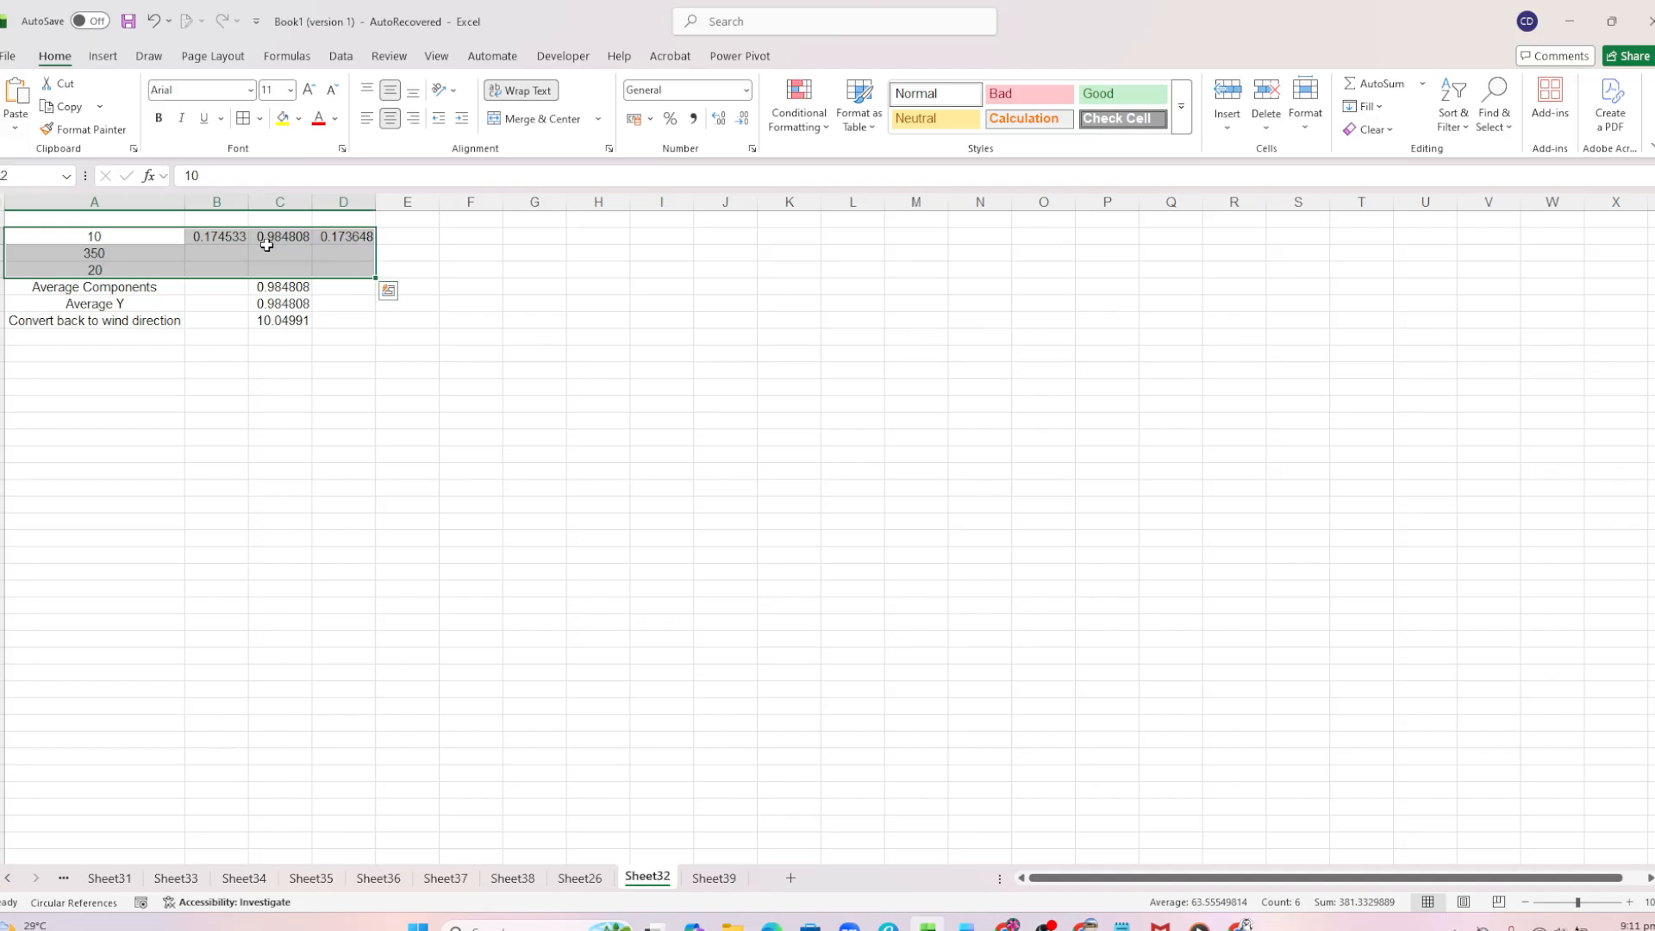
click(242, 123)
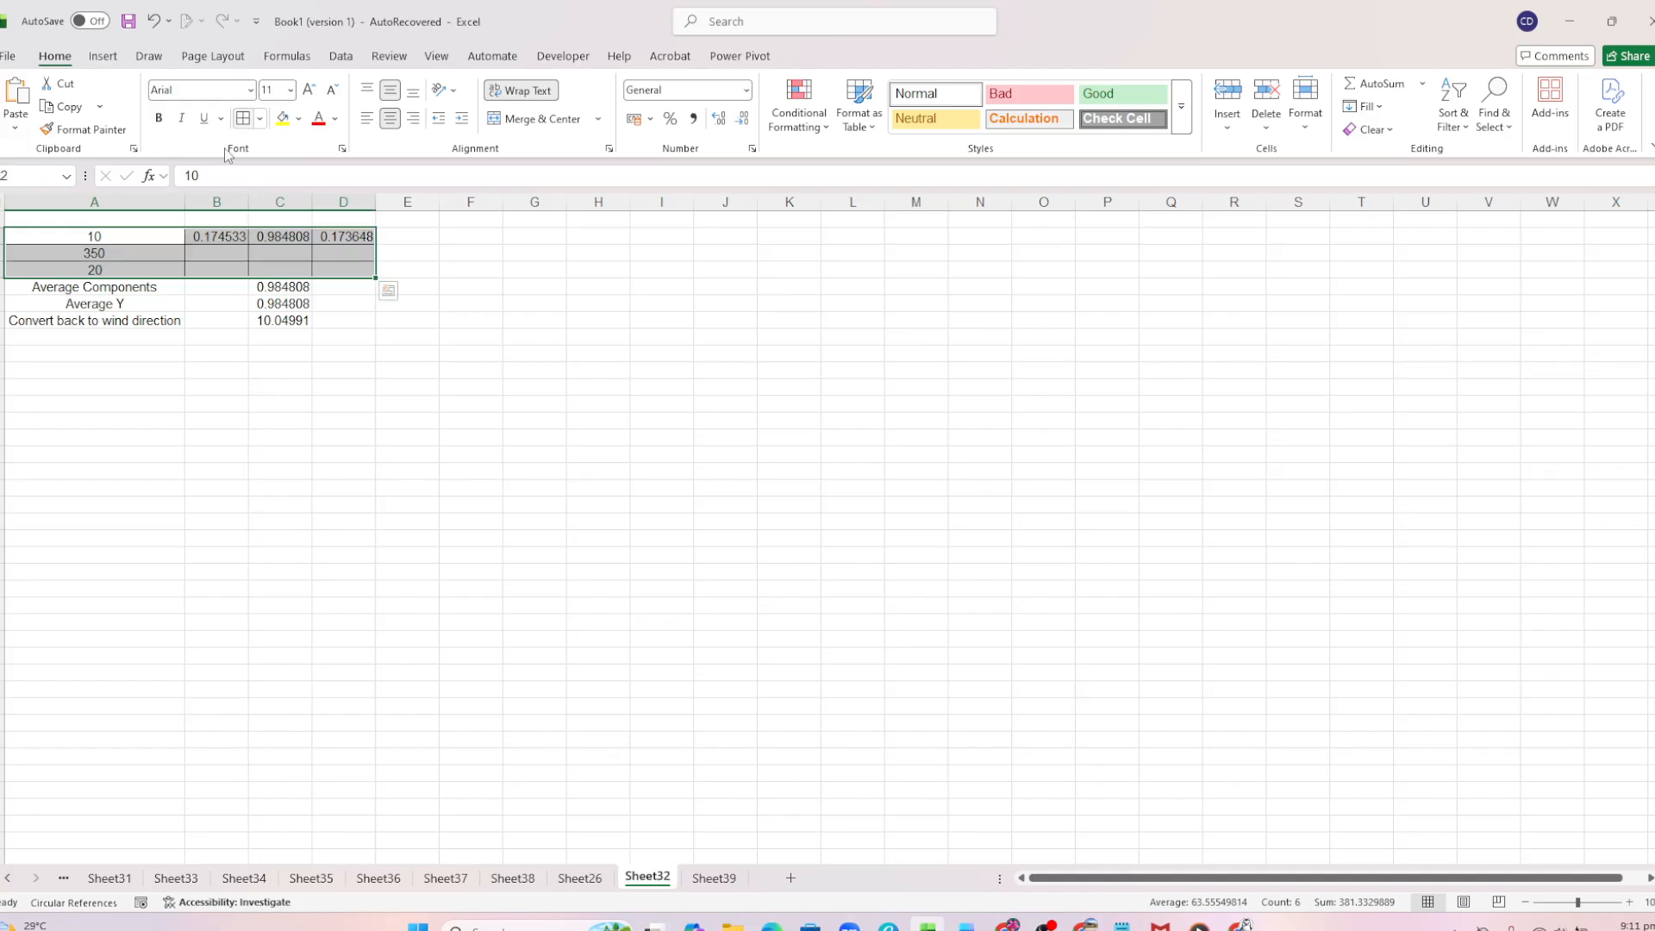
Fill the RADIANS formula from B2 down through B4.
click(226, 234)
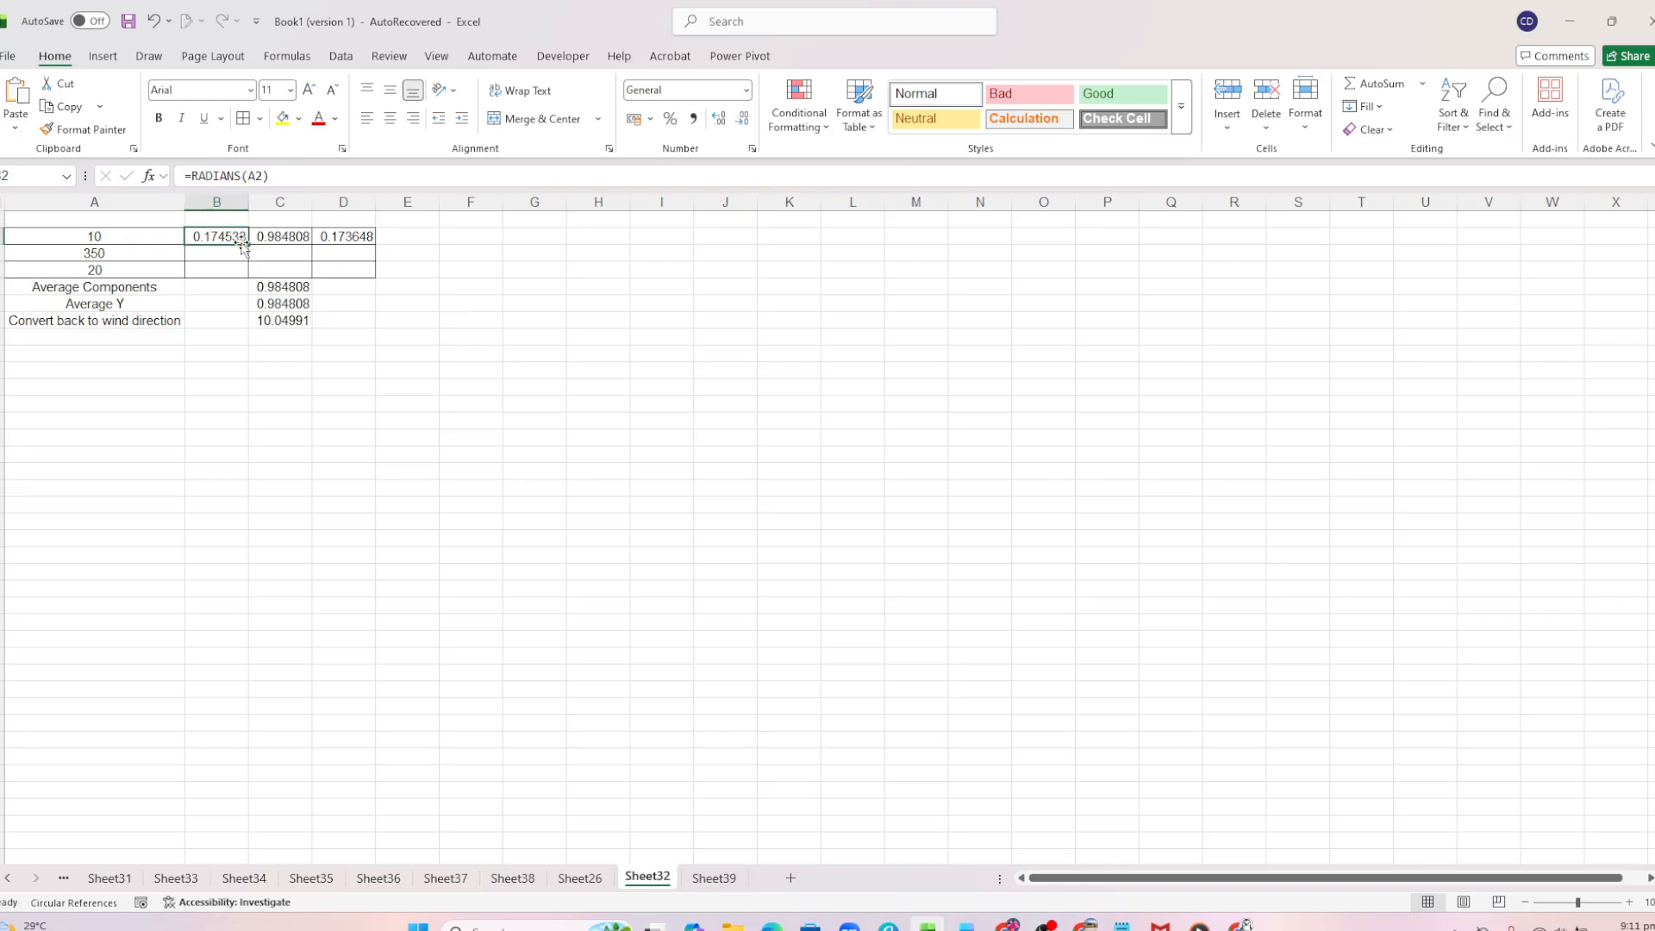
drag(246, 244, 248, 276)
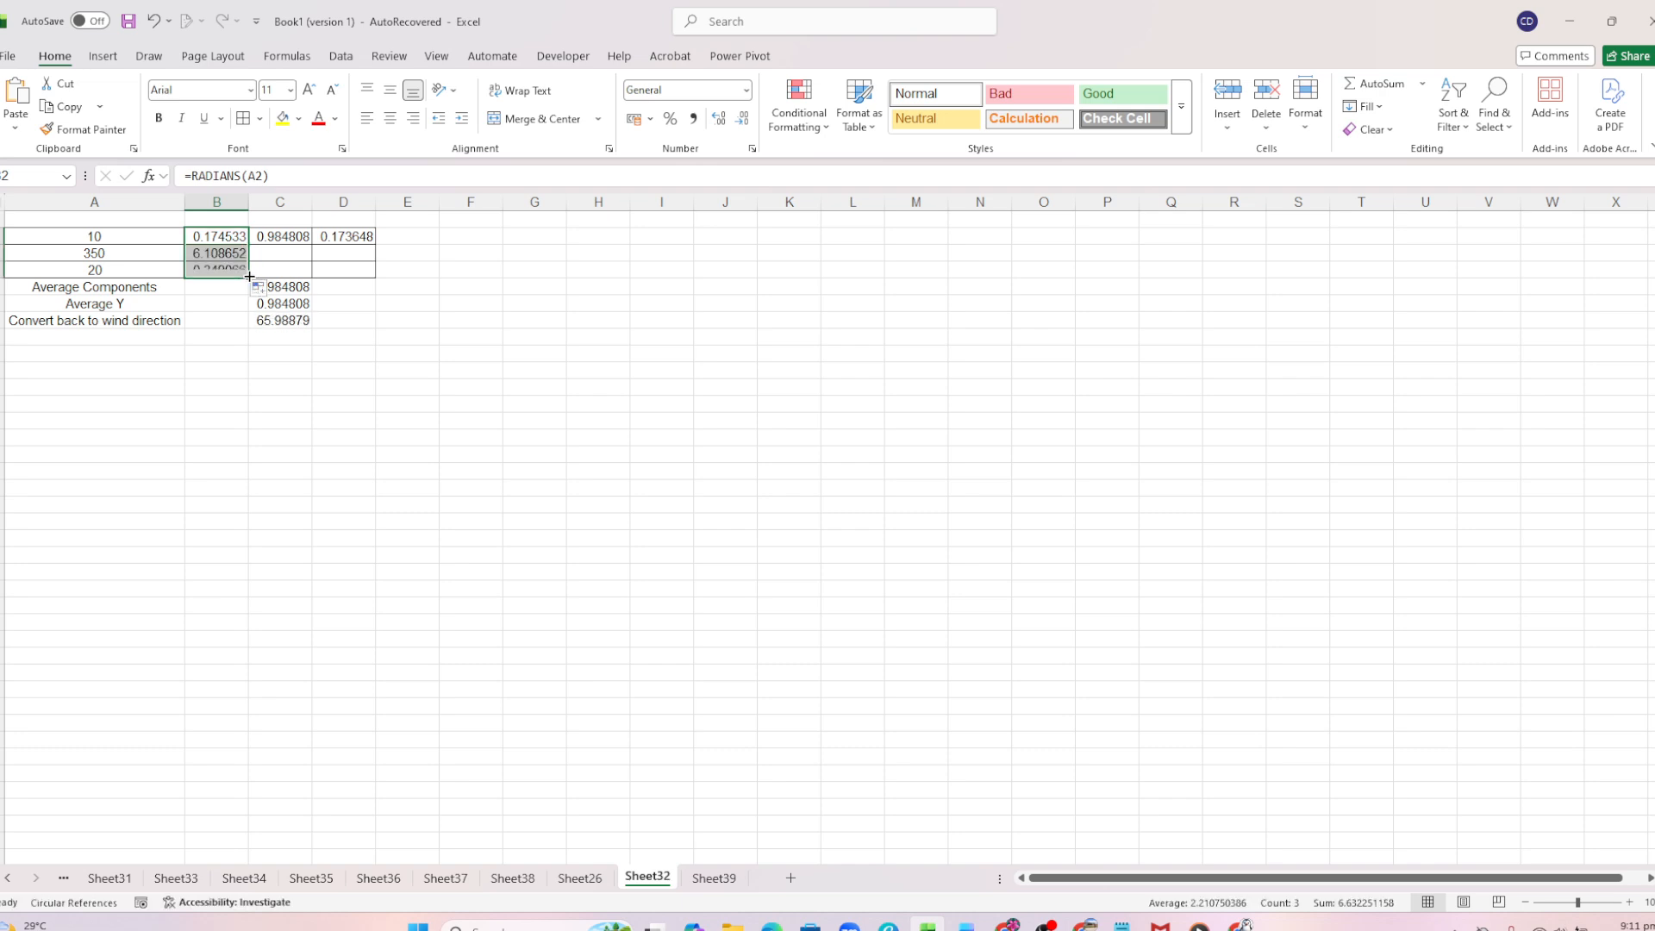
Examine the COS formula in C2 and the SIN formula in D2 without changing them.
click(282, 234)
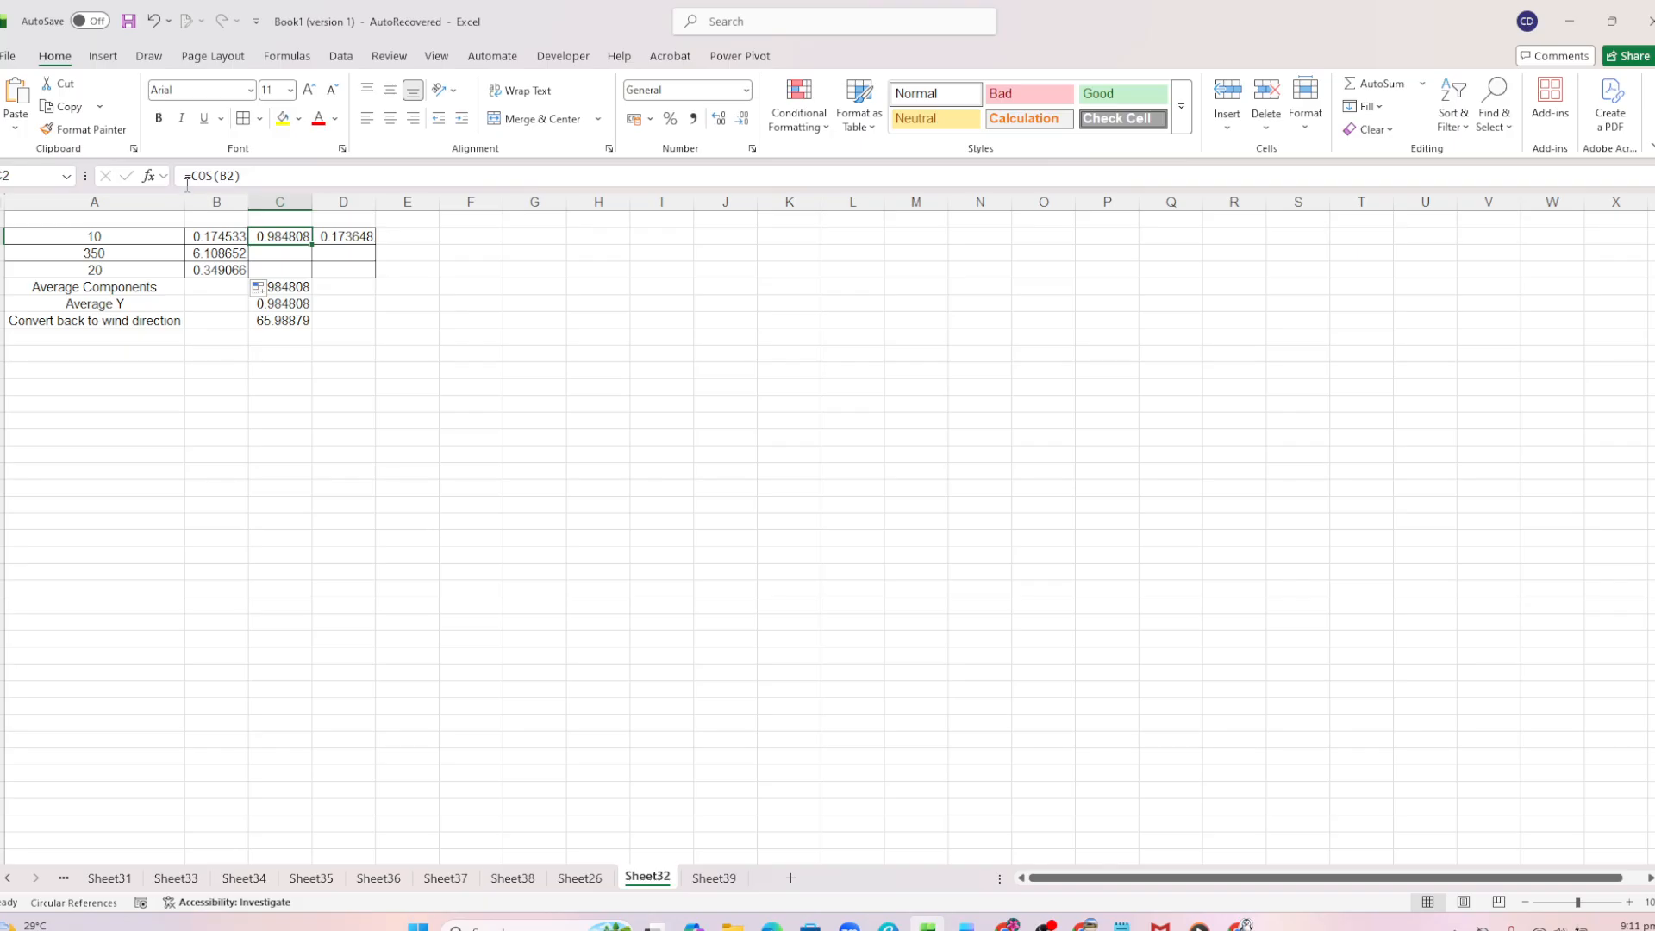
double_click(287, 235)
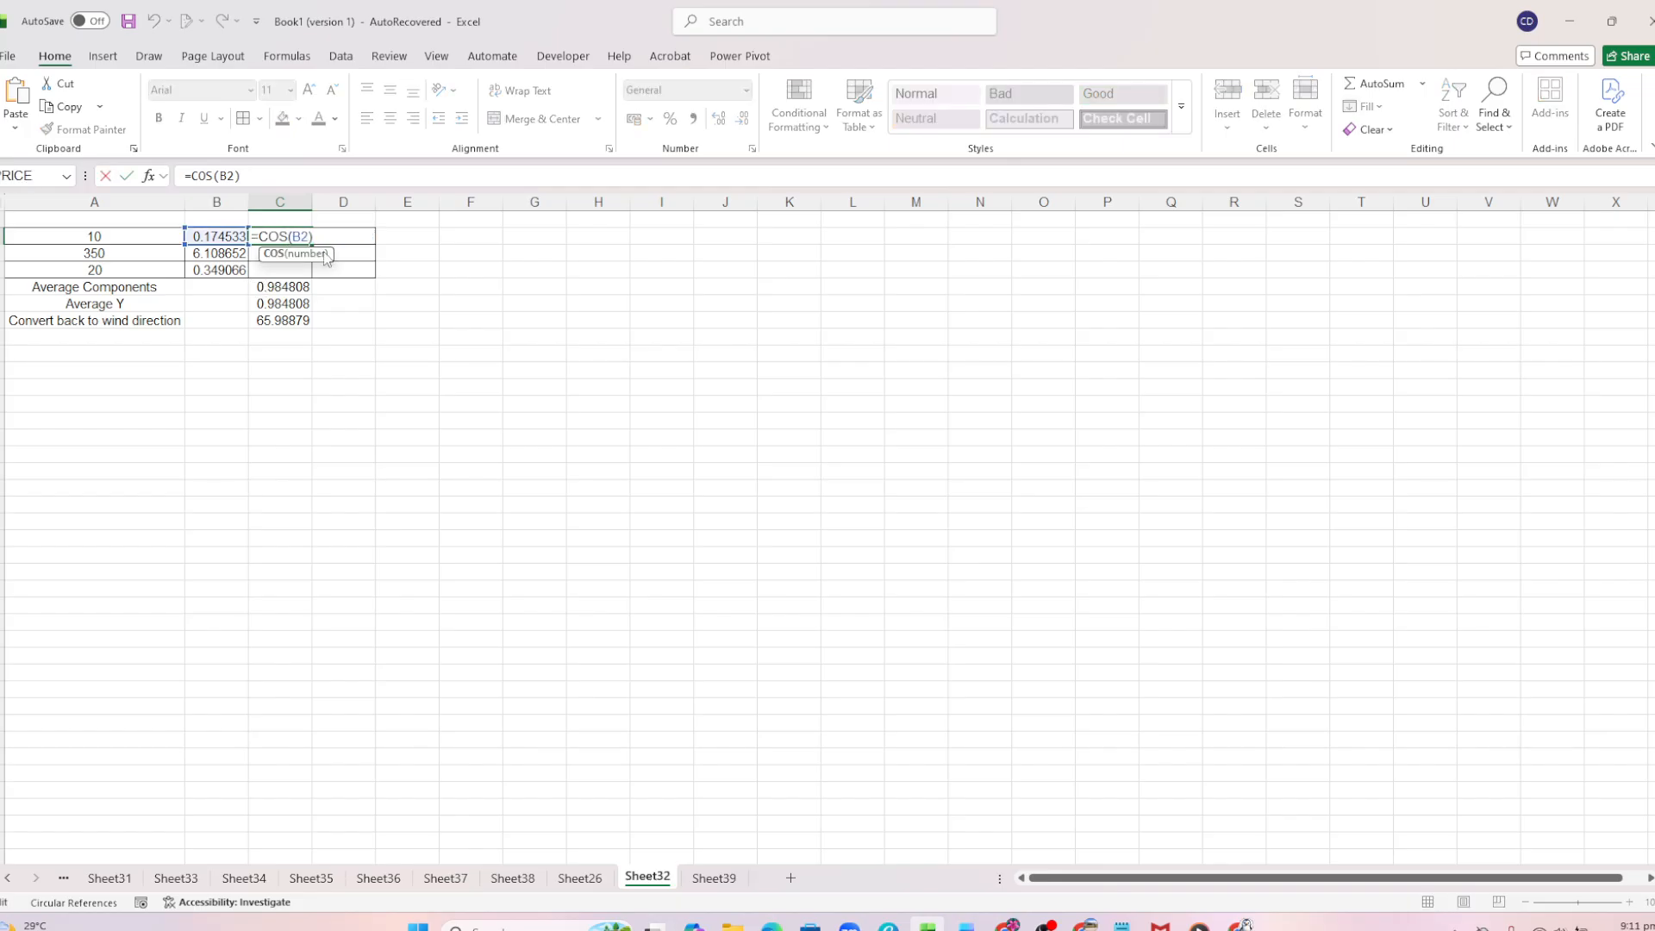
click(349, 266)
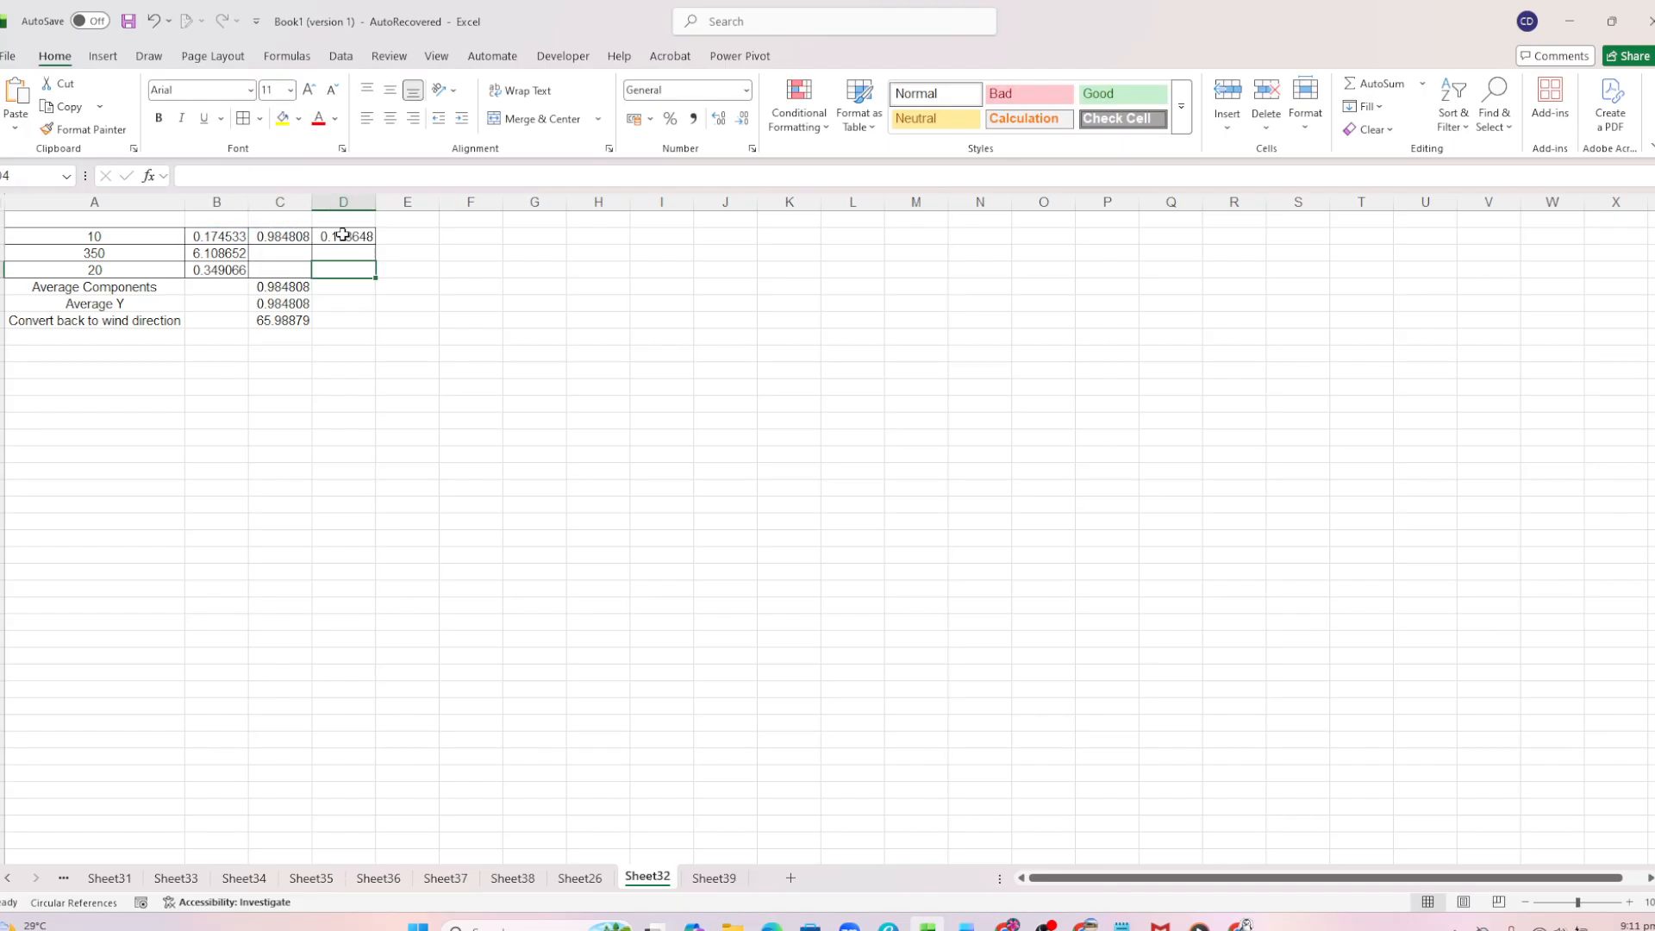
click(345, 236)
double_click(351, 236)
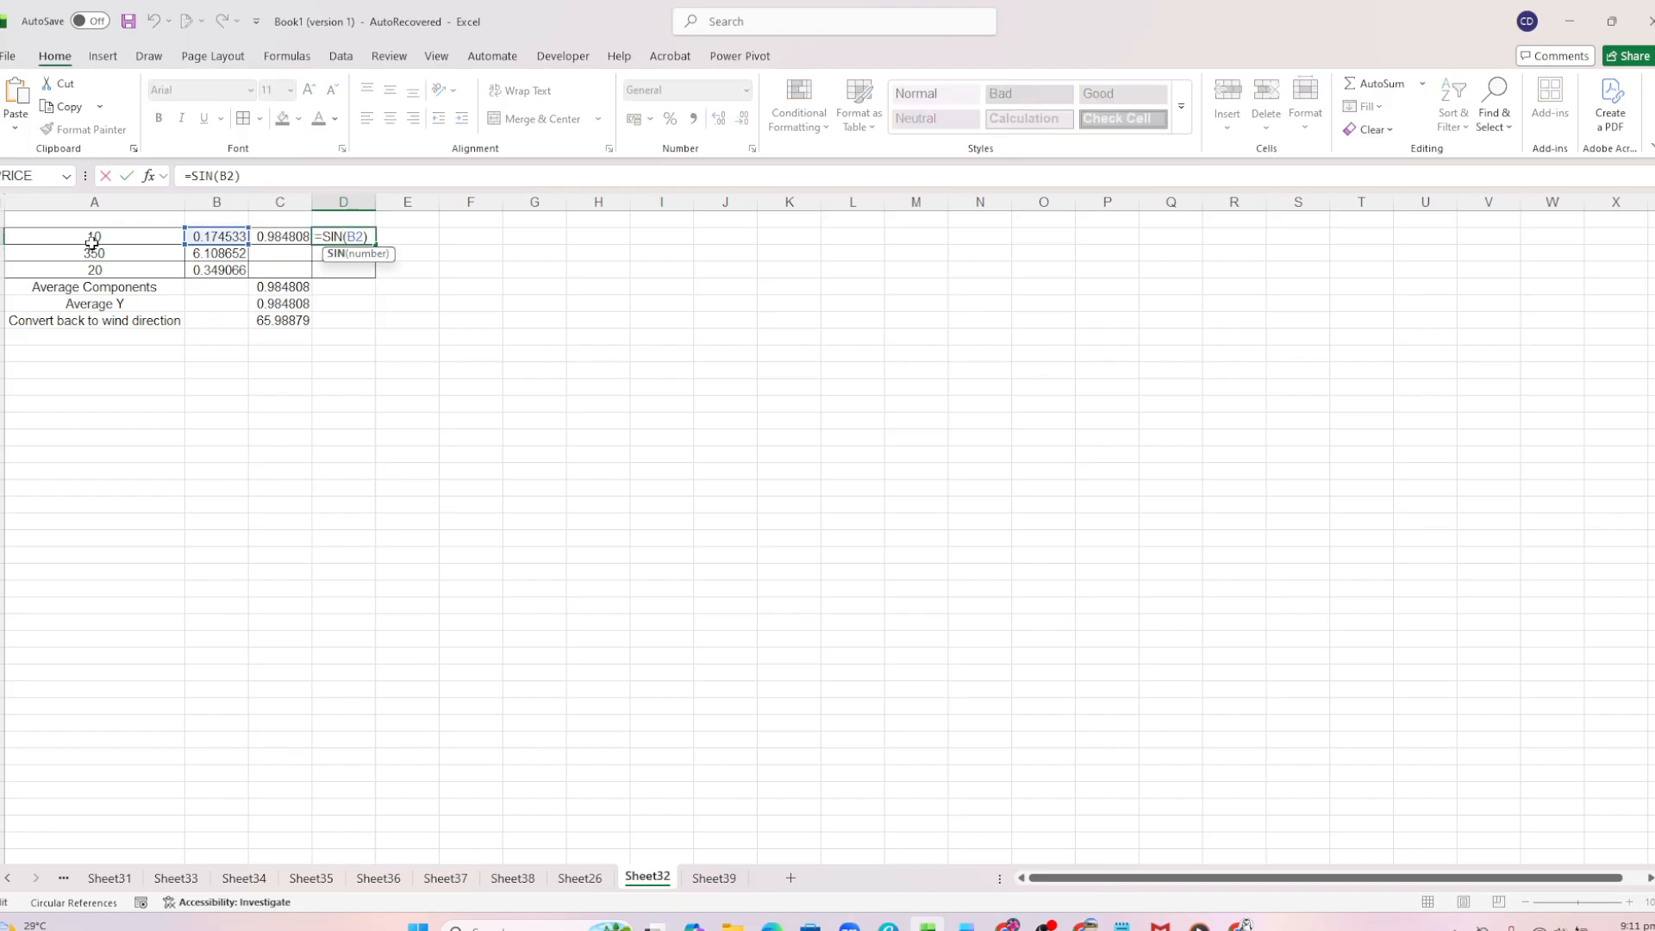
click(371, 238)
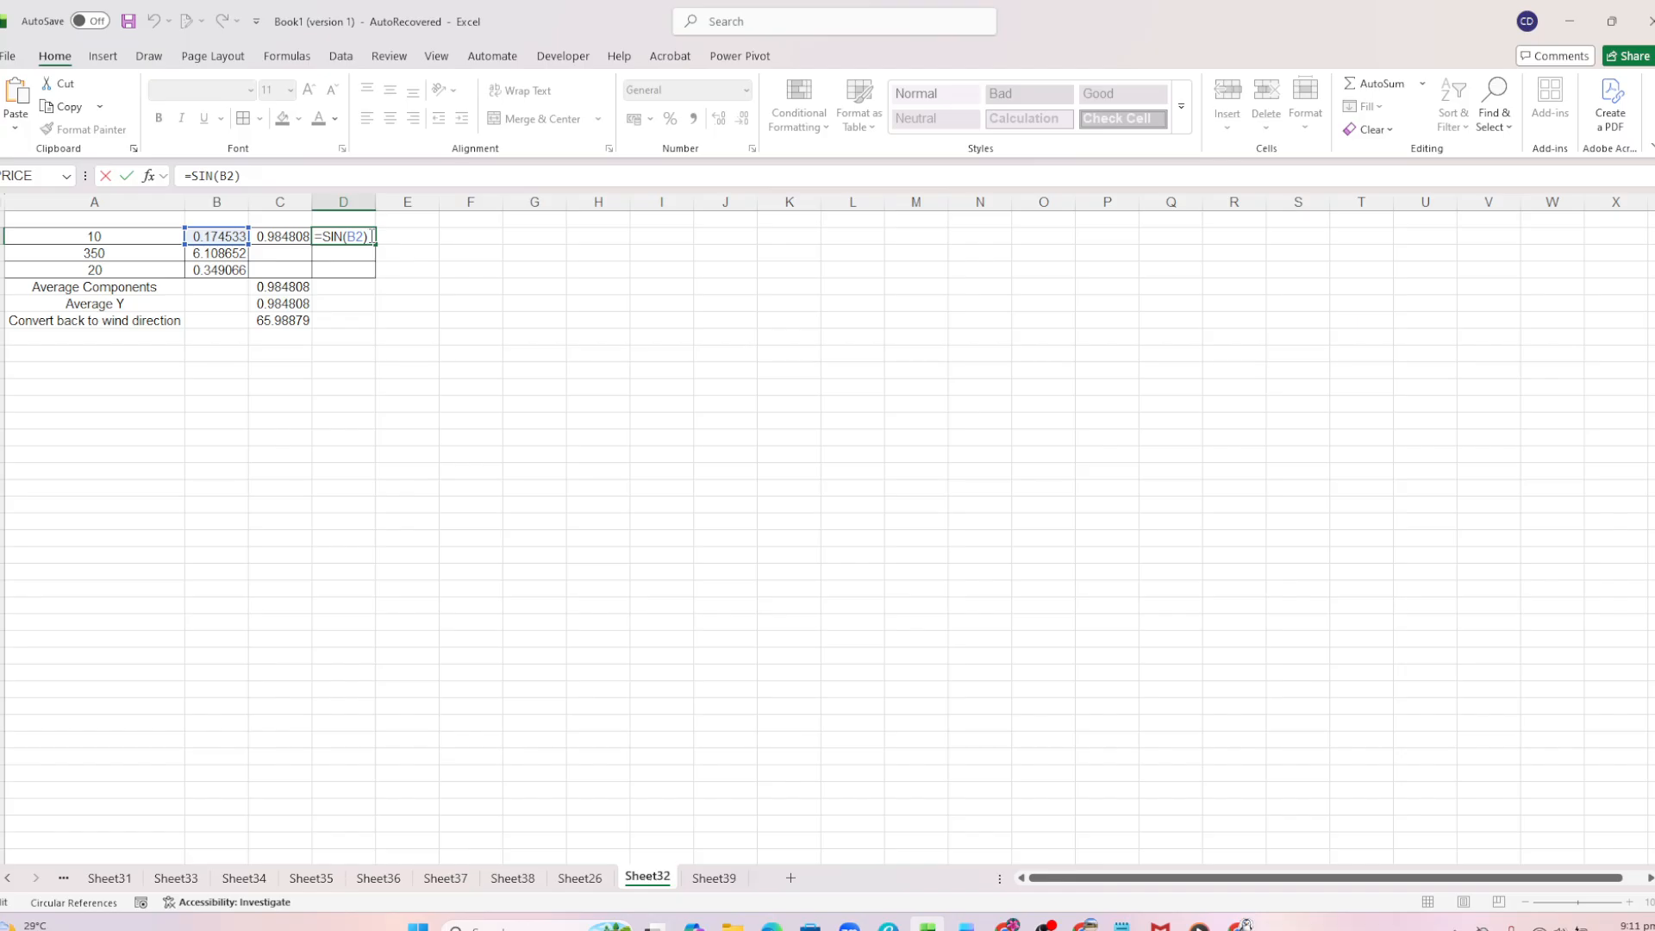
key(Return)
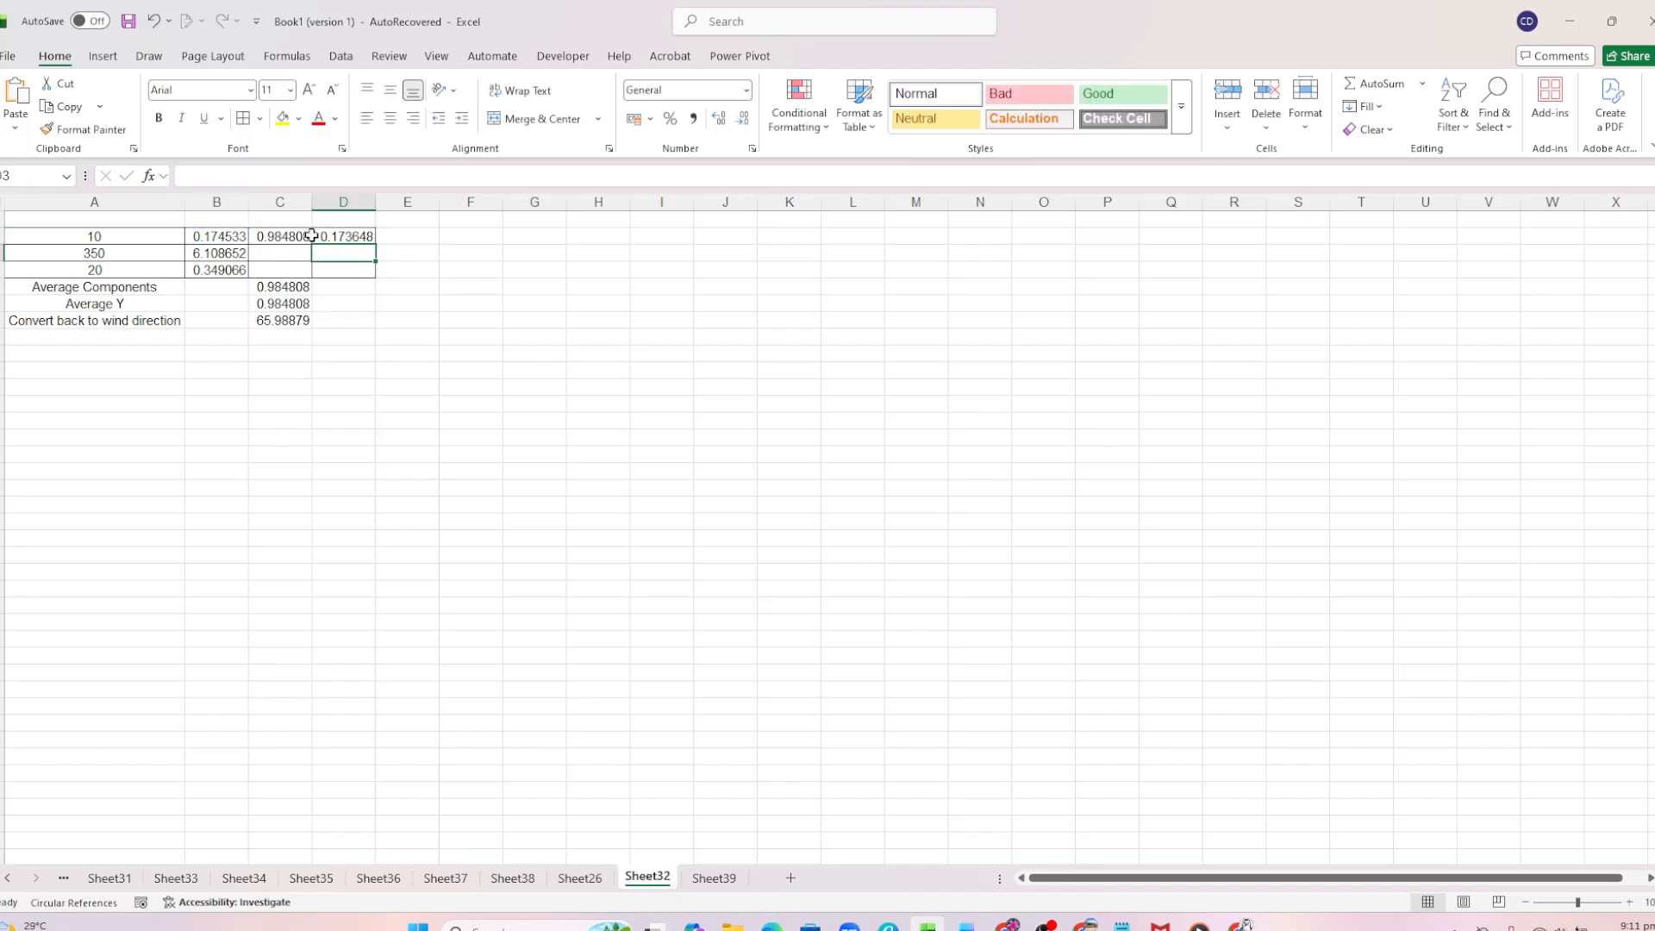
Fill the COS formula in C2 and the SIN formula in D2 down through row 4.
click(284, 234)
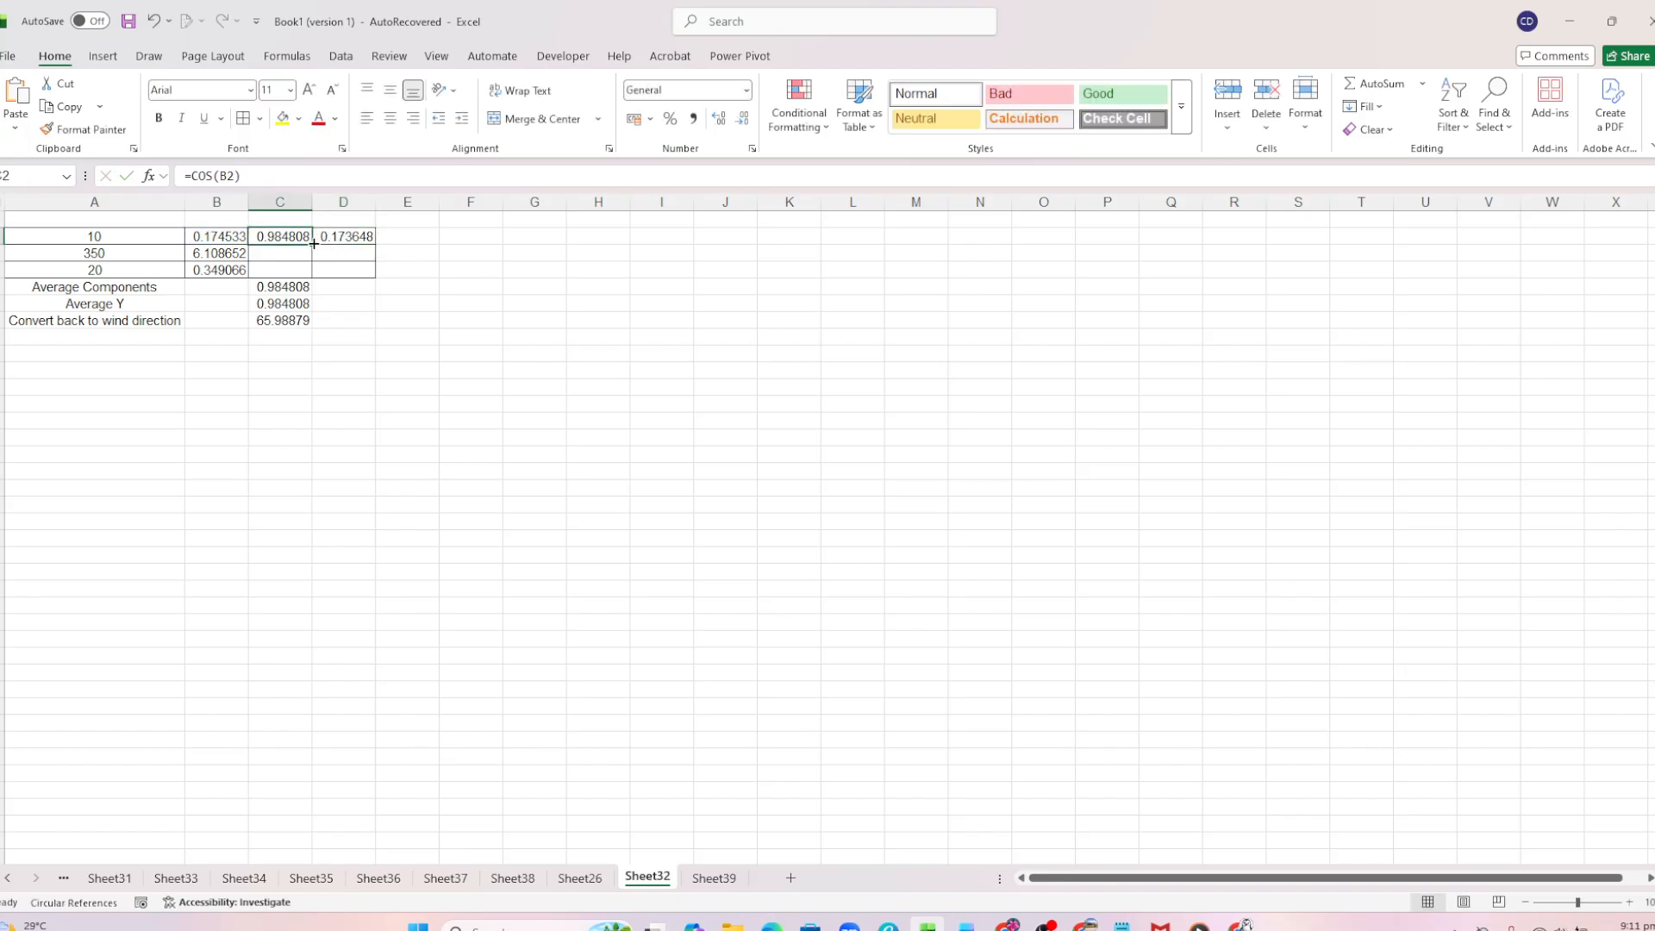
drag(314, 244, 312, 271)
click(357, 237)
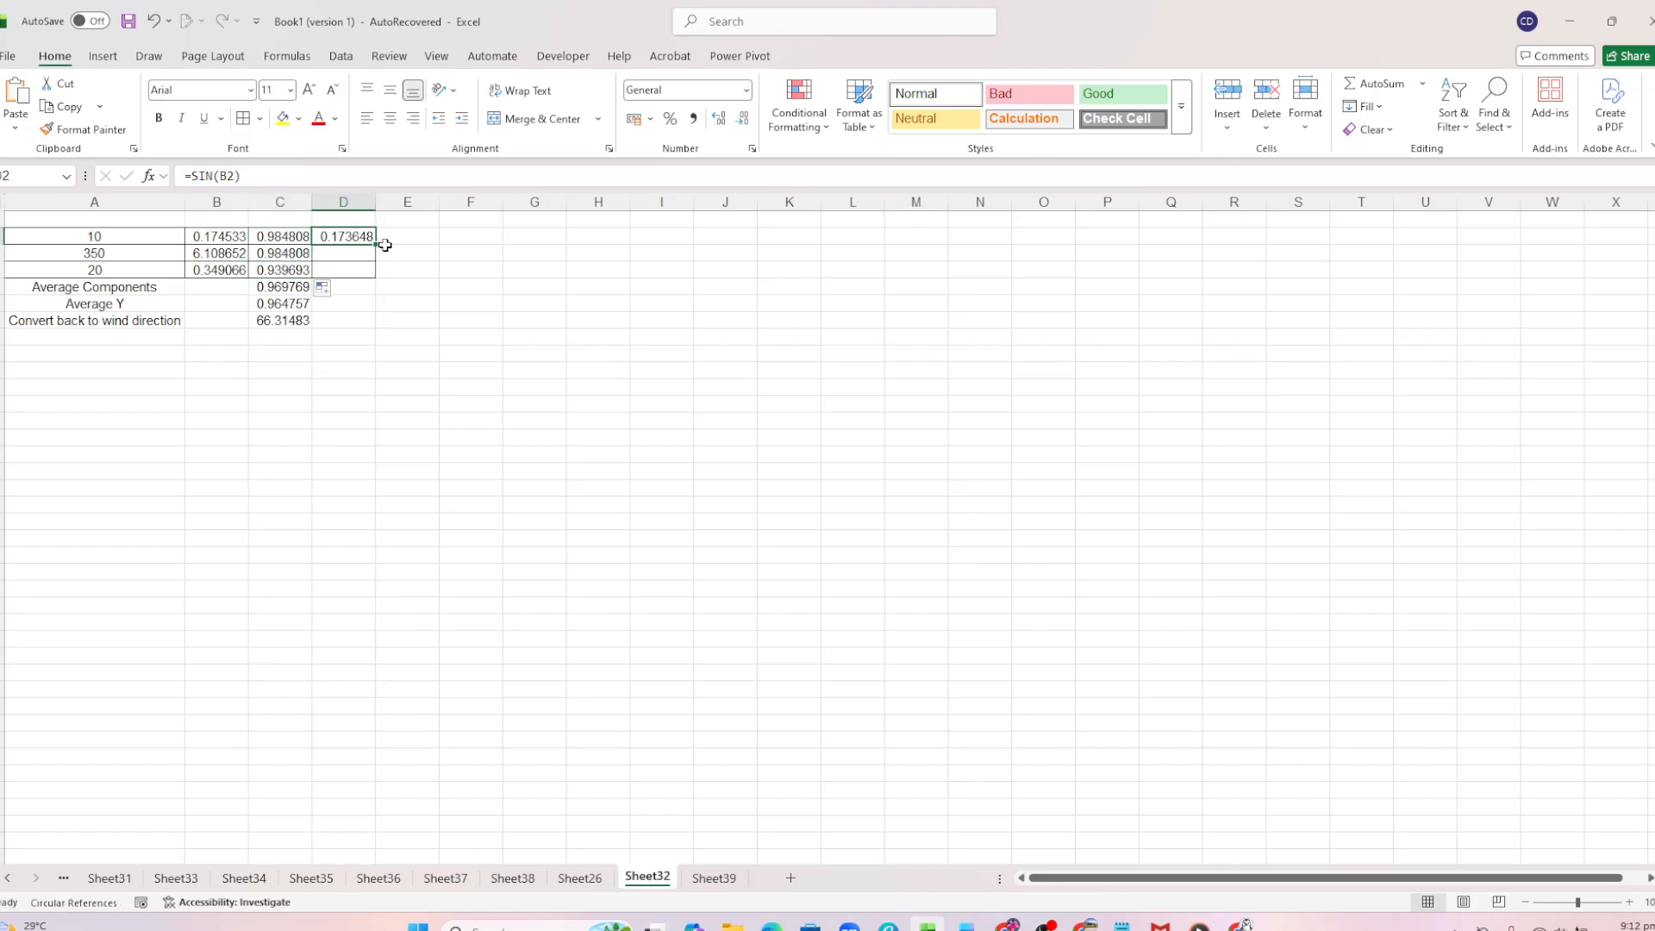
drag(376, 244, 374, 271)
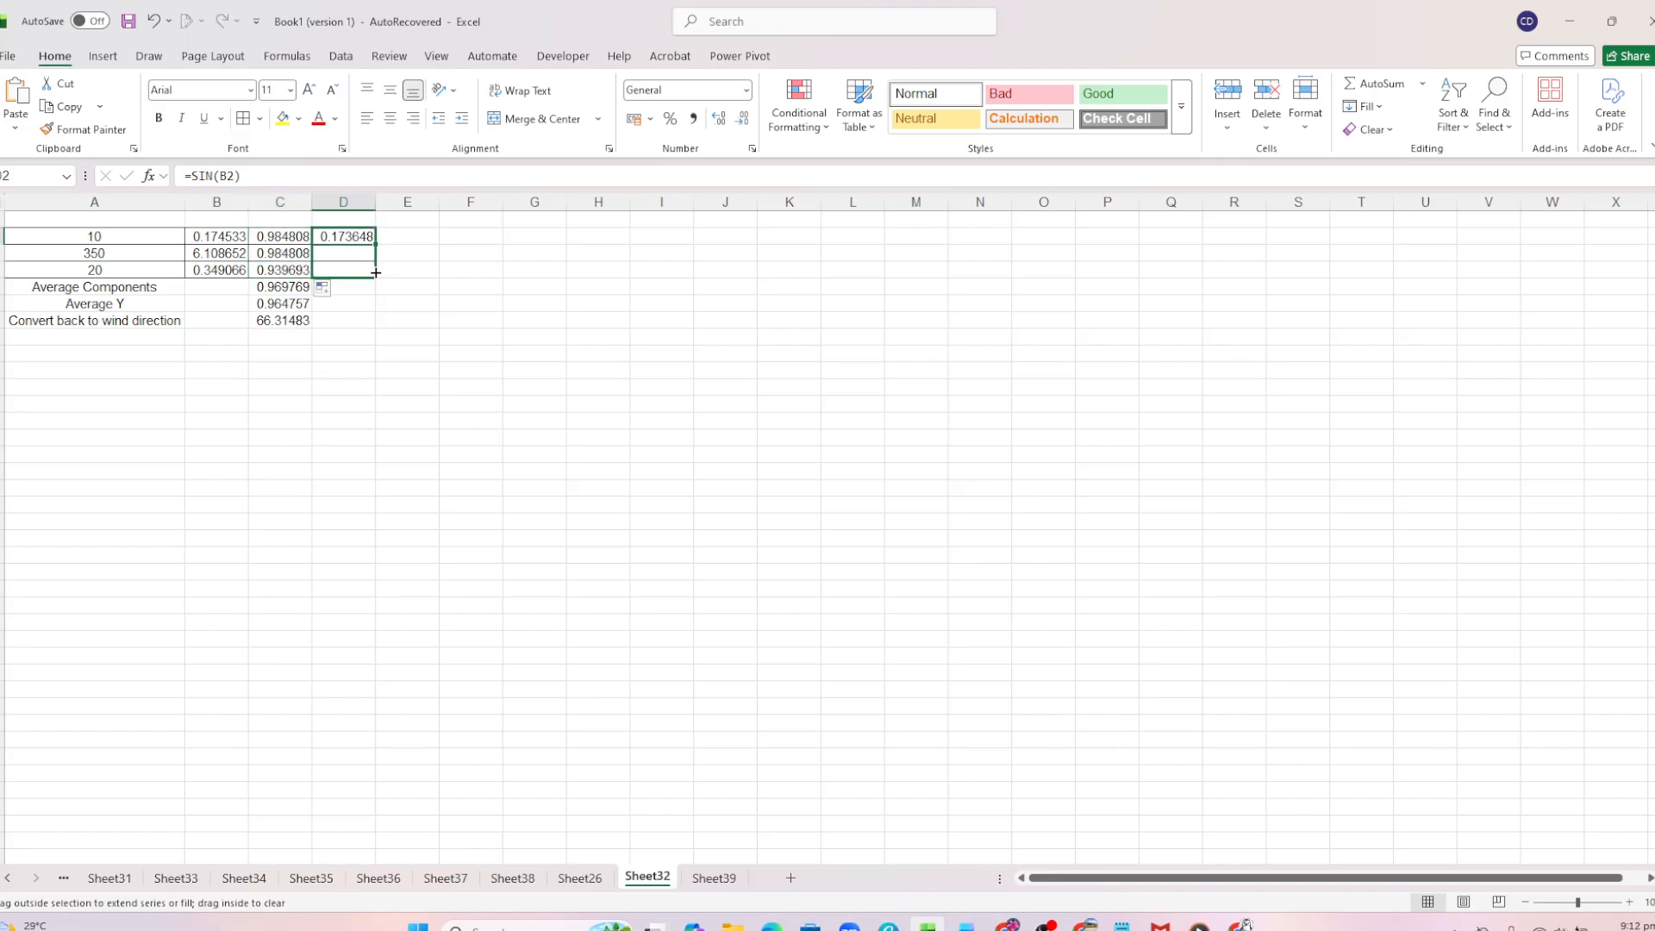
Examine the formulas behind the two averages and the converted wind direction in C5:C7.
double_click(276, 286)
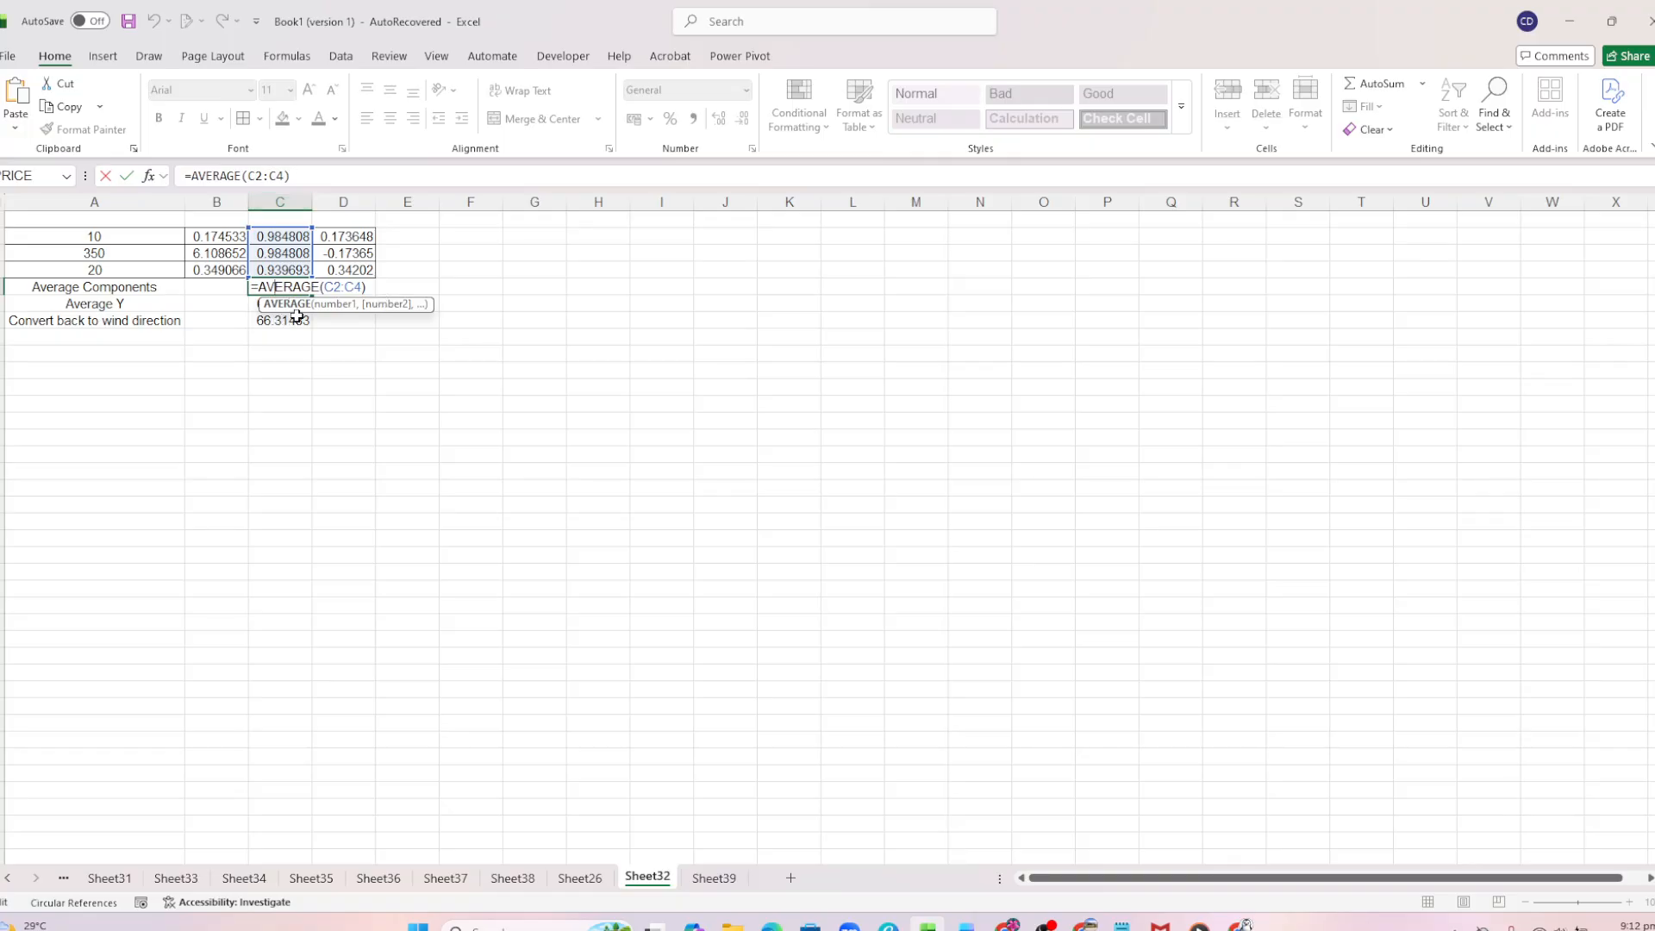
click(296, 303)
key(ctrl+d)
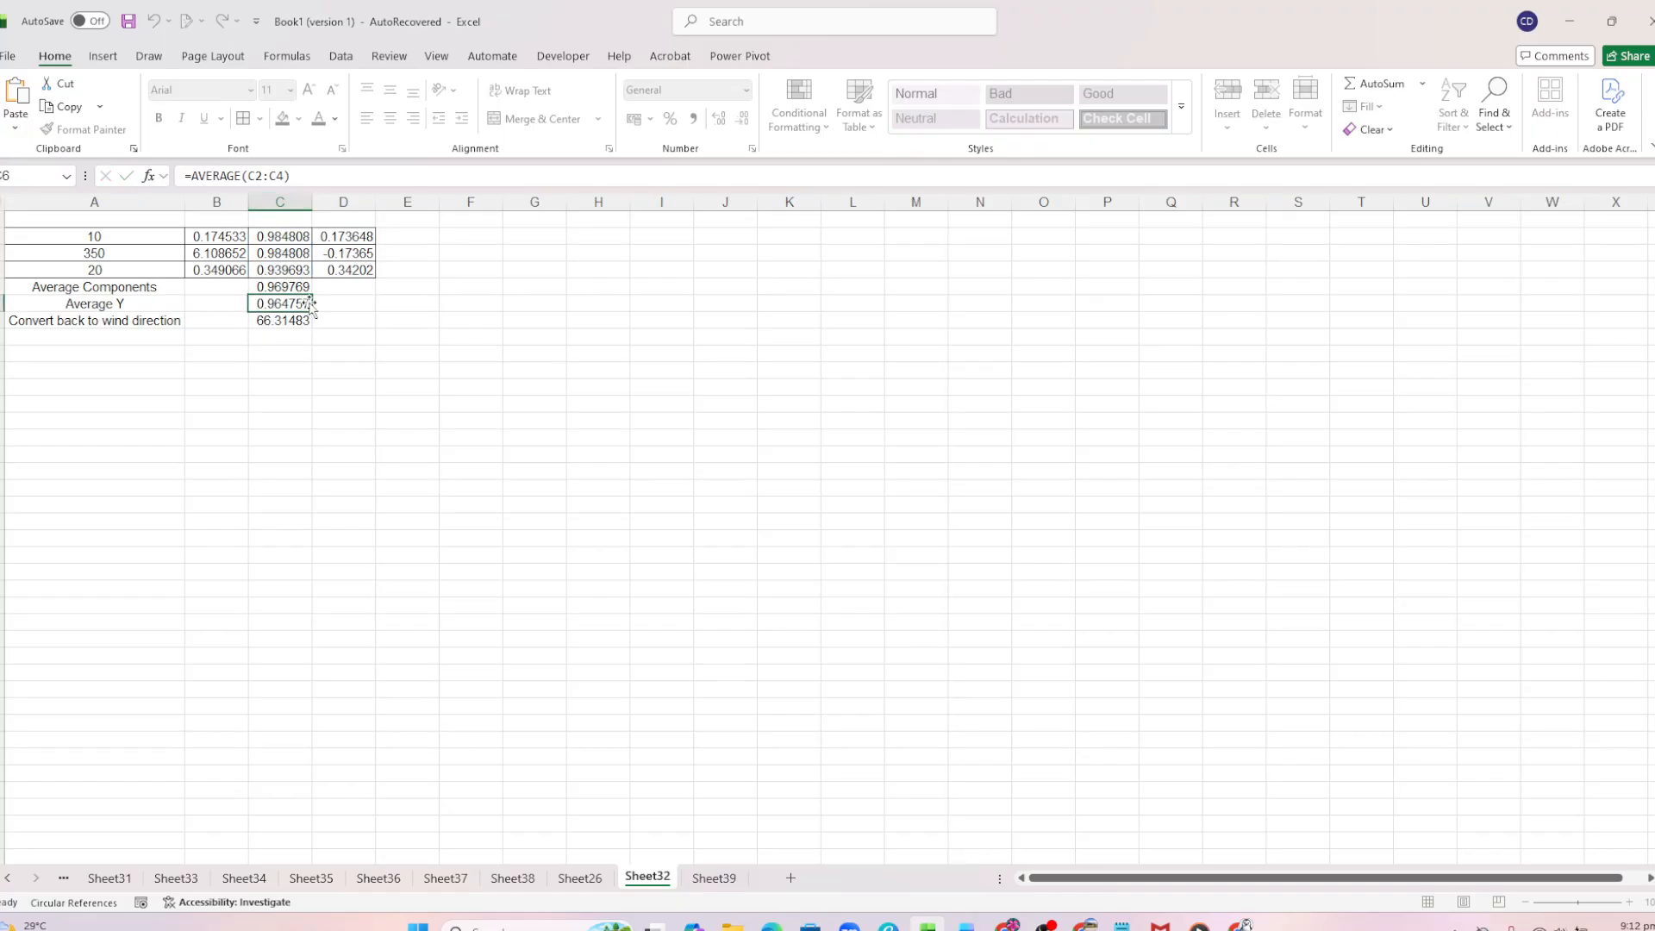
double_click(297, 303)
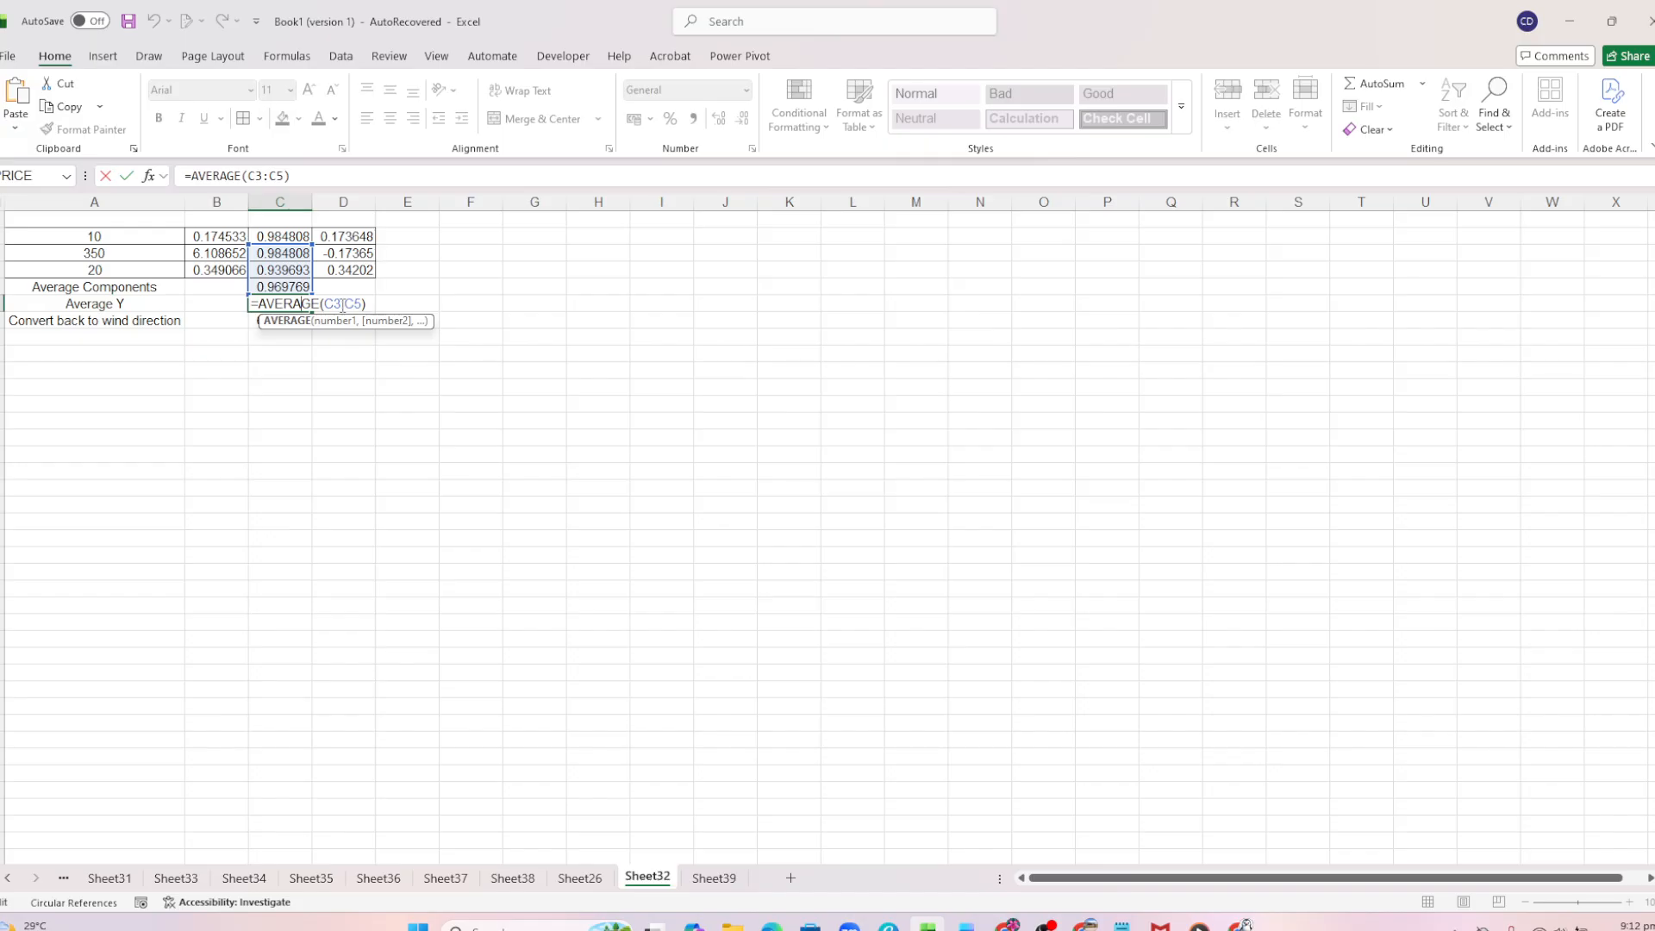
key(Return)
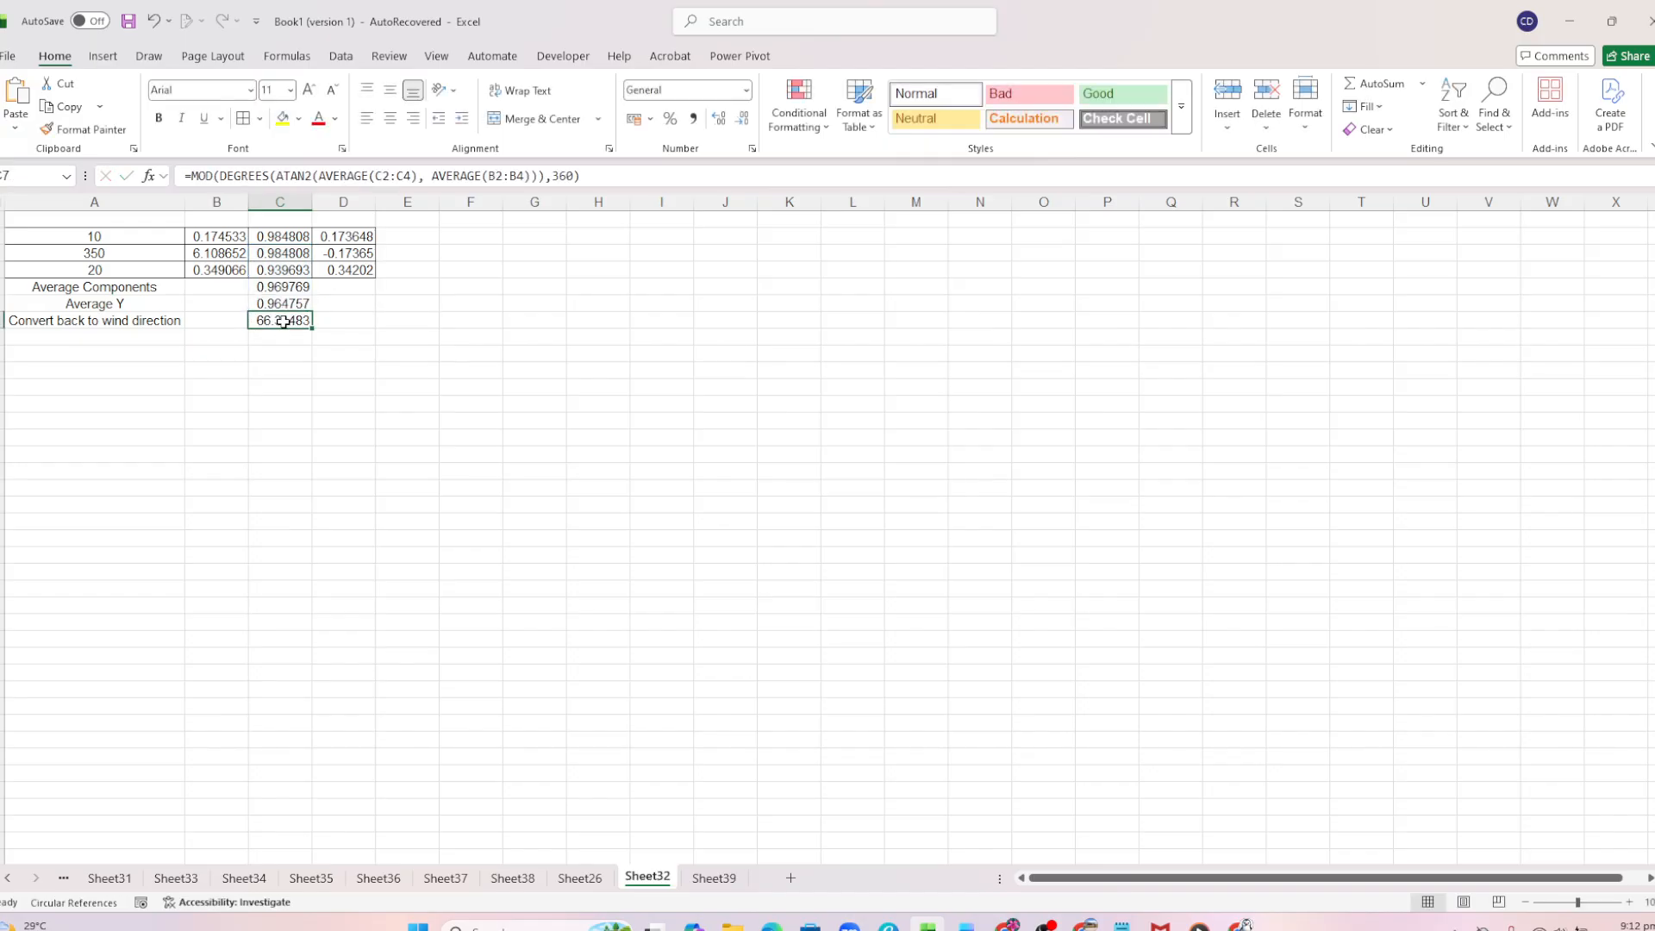
double_click(283, 321)
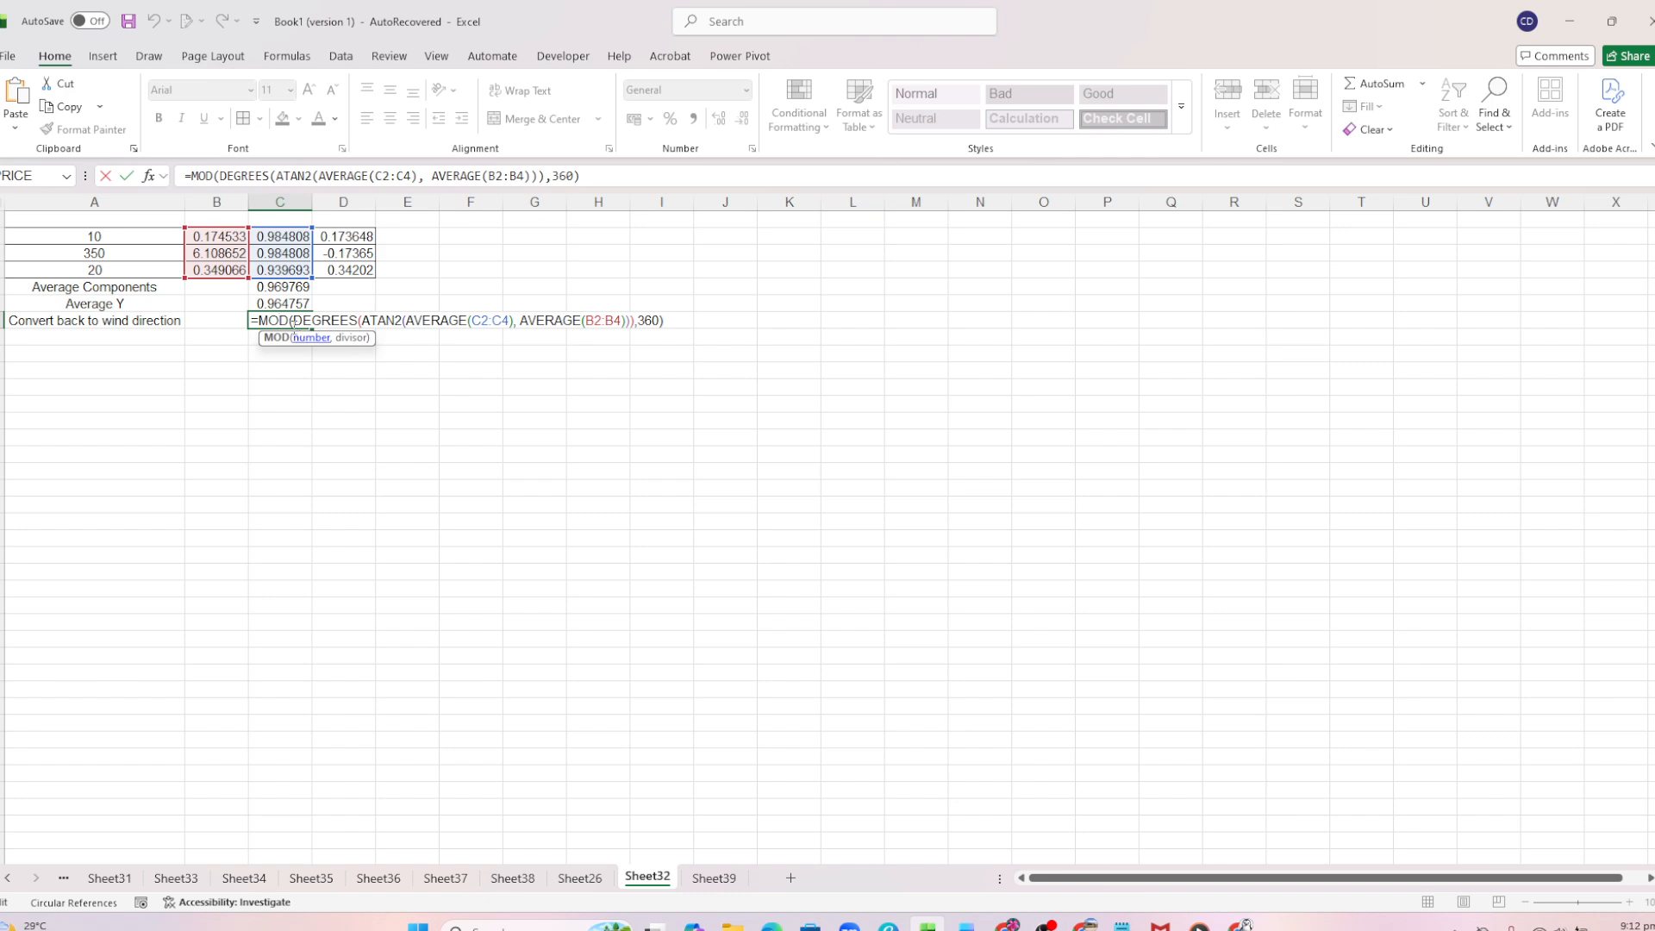
key(Return)
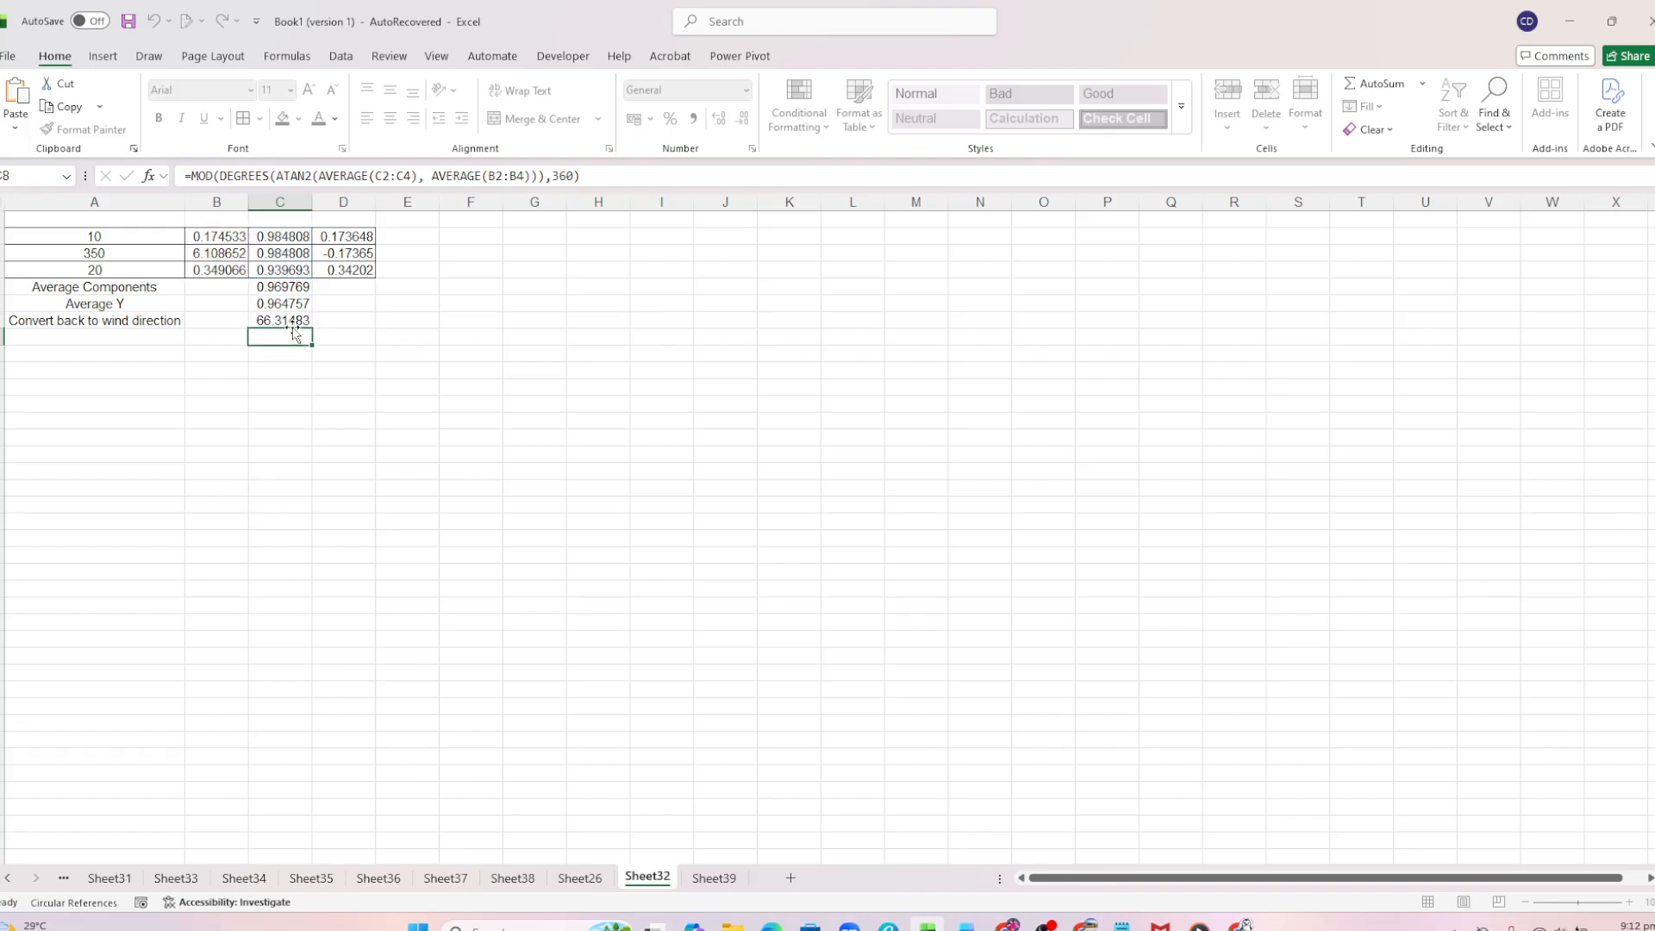
Show the converted wind direction in C7 with two decimal places.
click(264, 303)
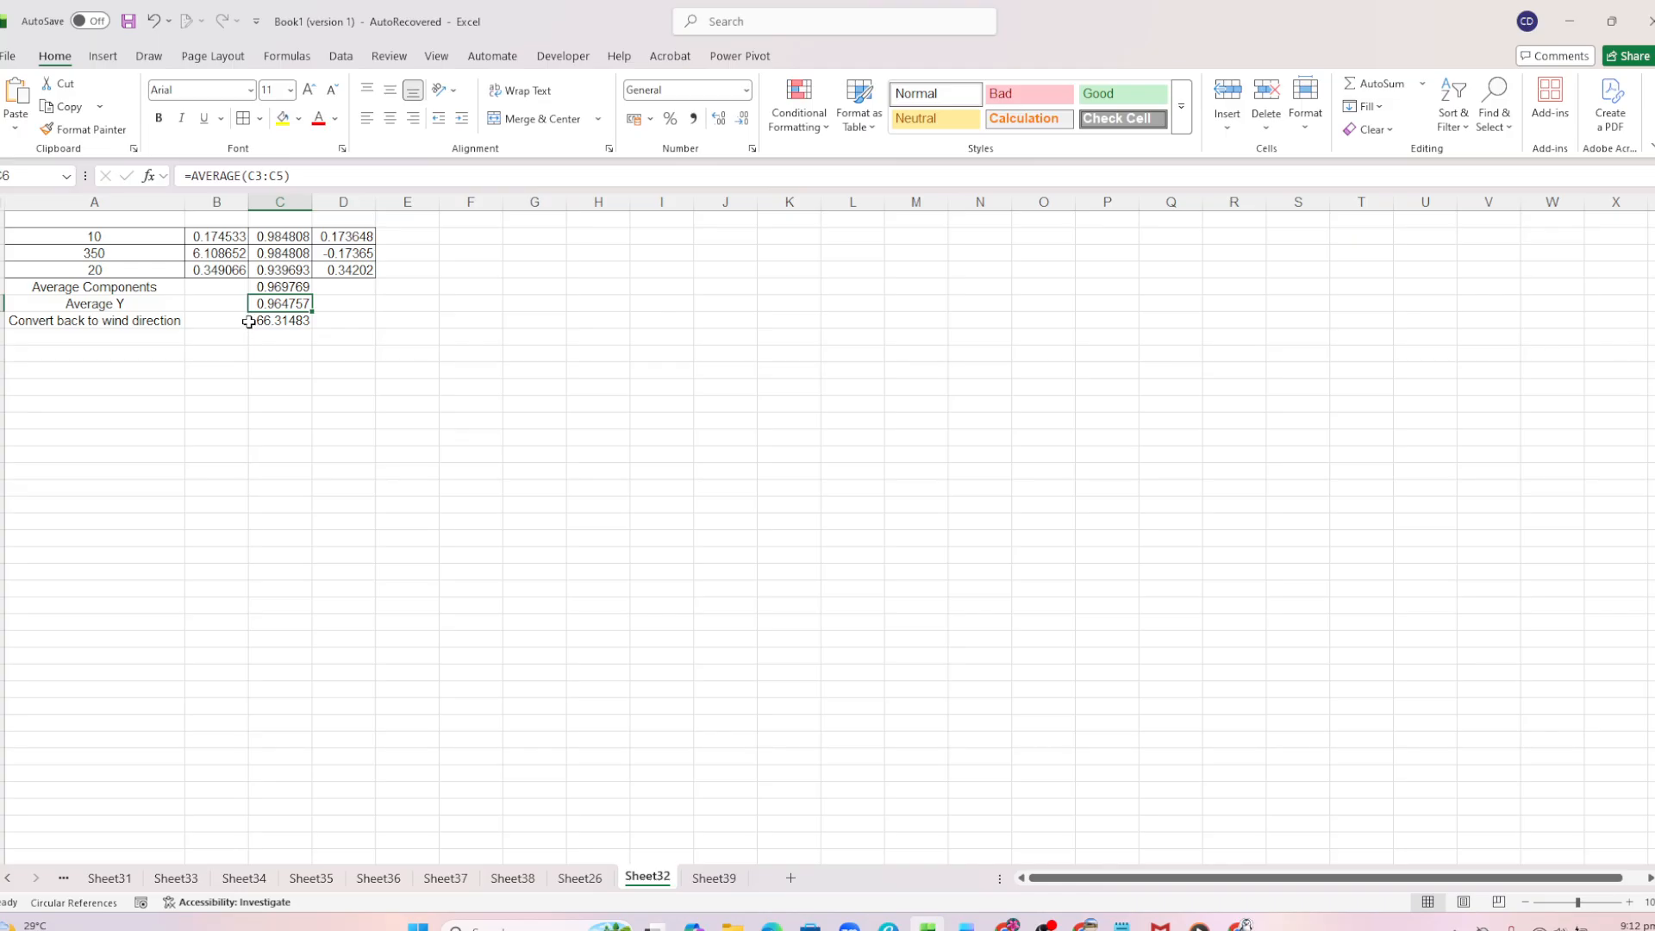
click(292, 322)
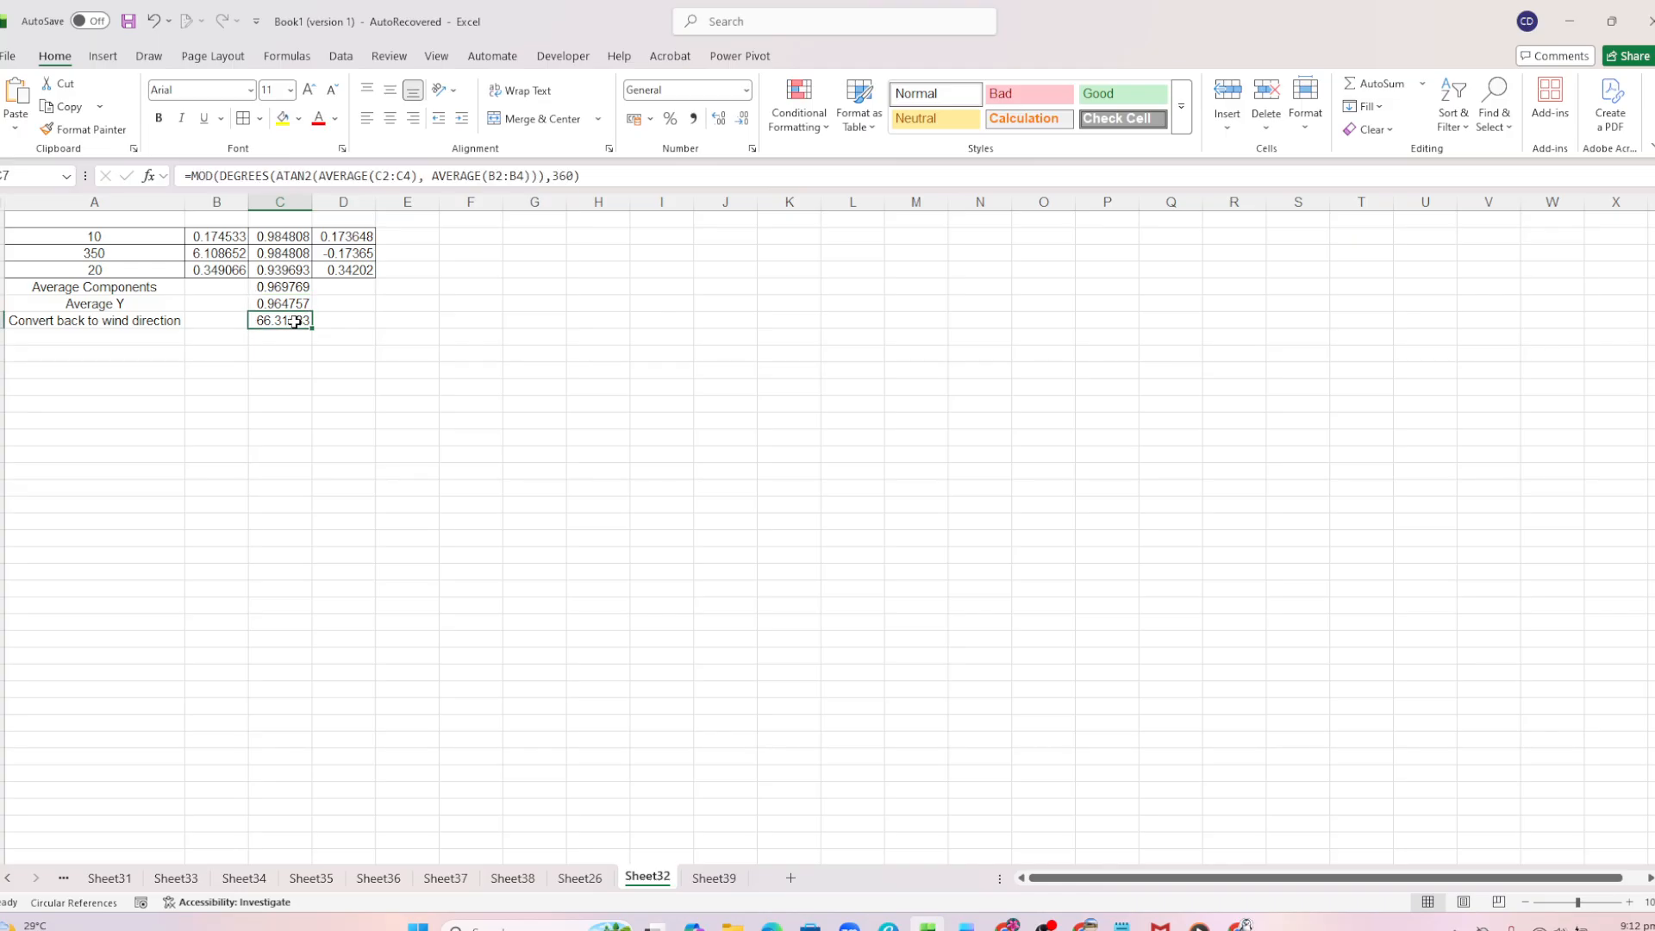
click(745, 123)
click(746, 123)
click(746, 123)
Show the Average Y value in C6 with two decimal places.
click(280, 304)
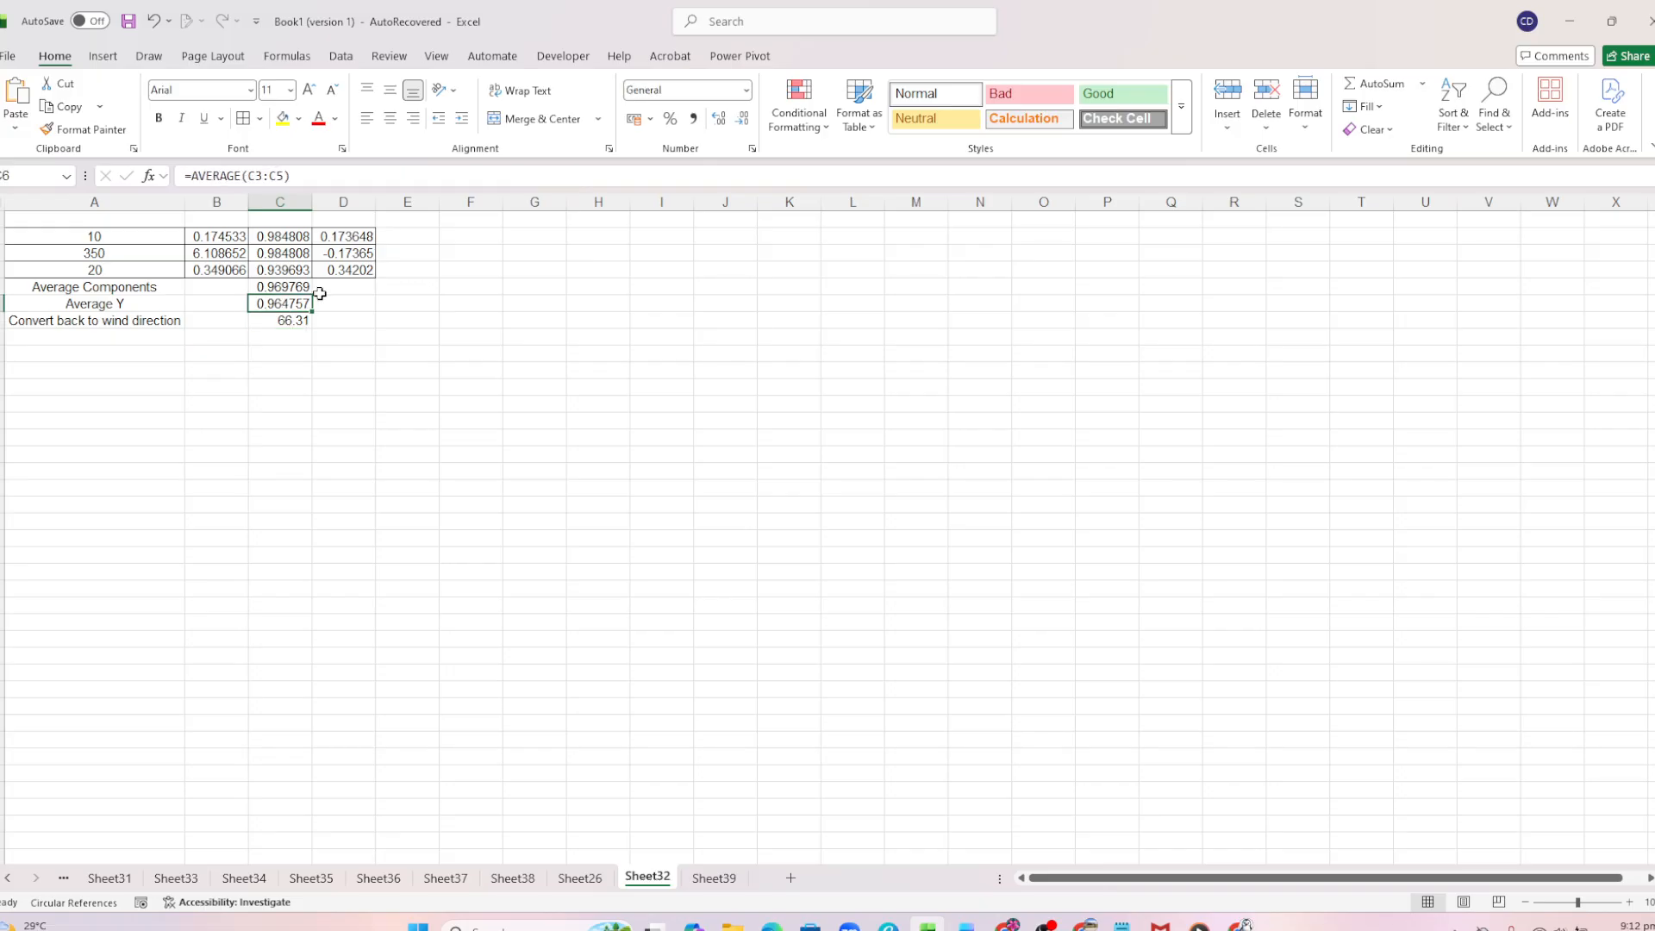
click(743, 121)
click(743, 122)
click(743, 122)
click(743, 122)
click(216, 341)
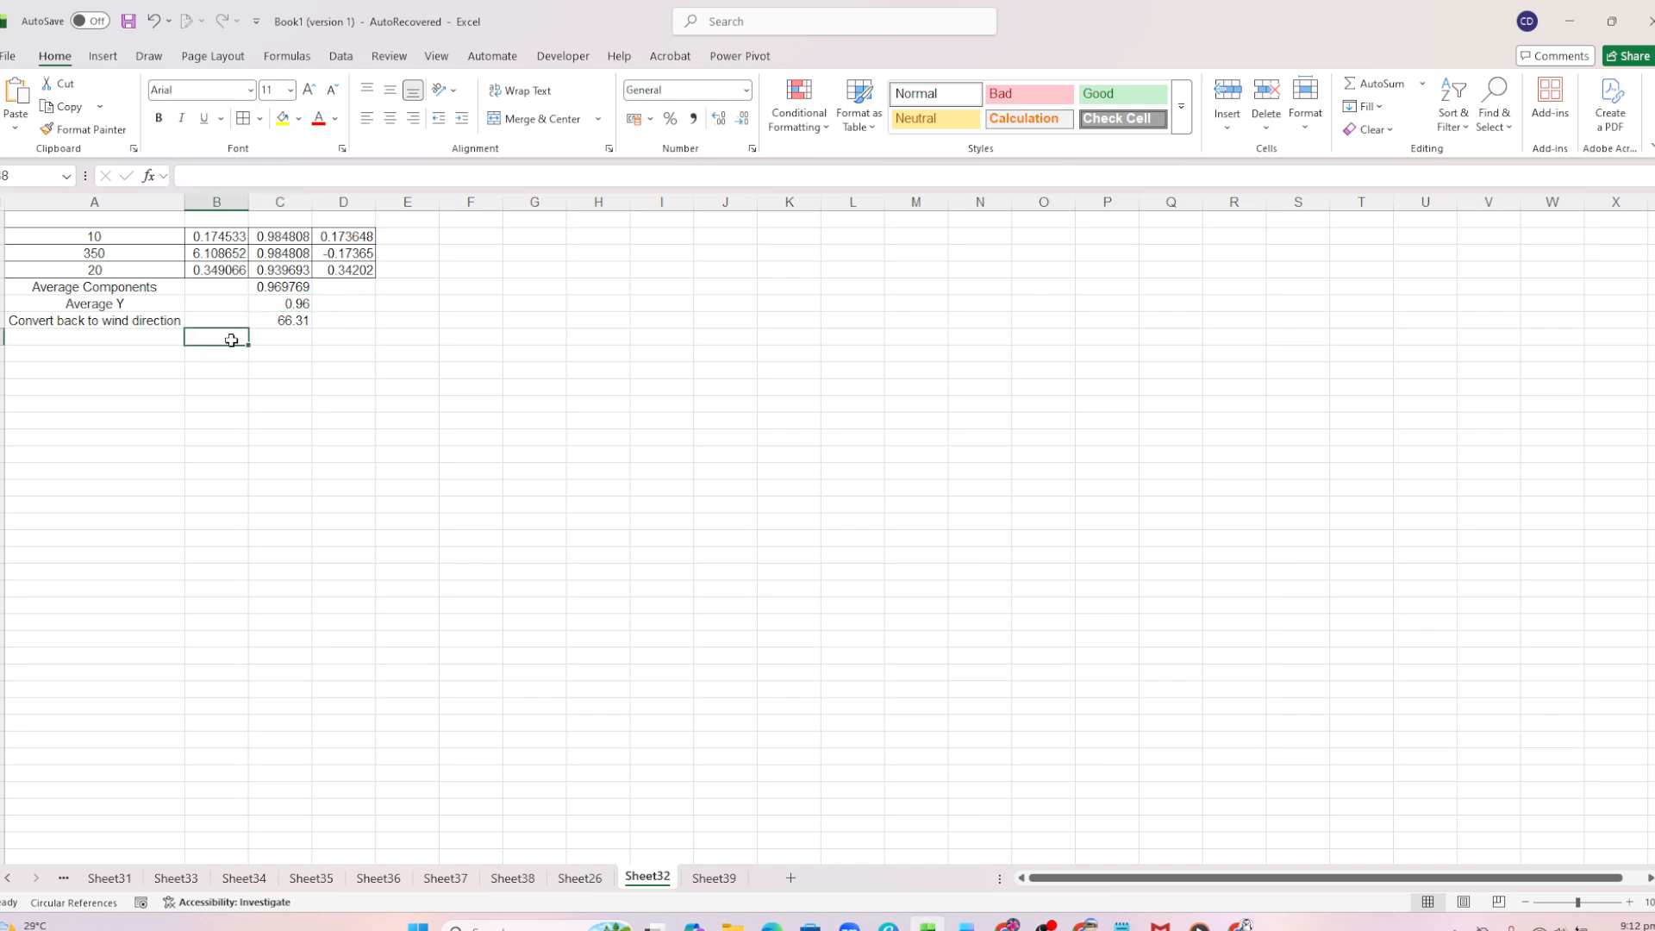
Reduce the number of decimal places shown for the Average Components value in C5.
click(282, 289)
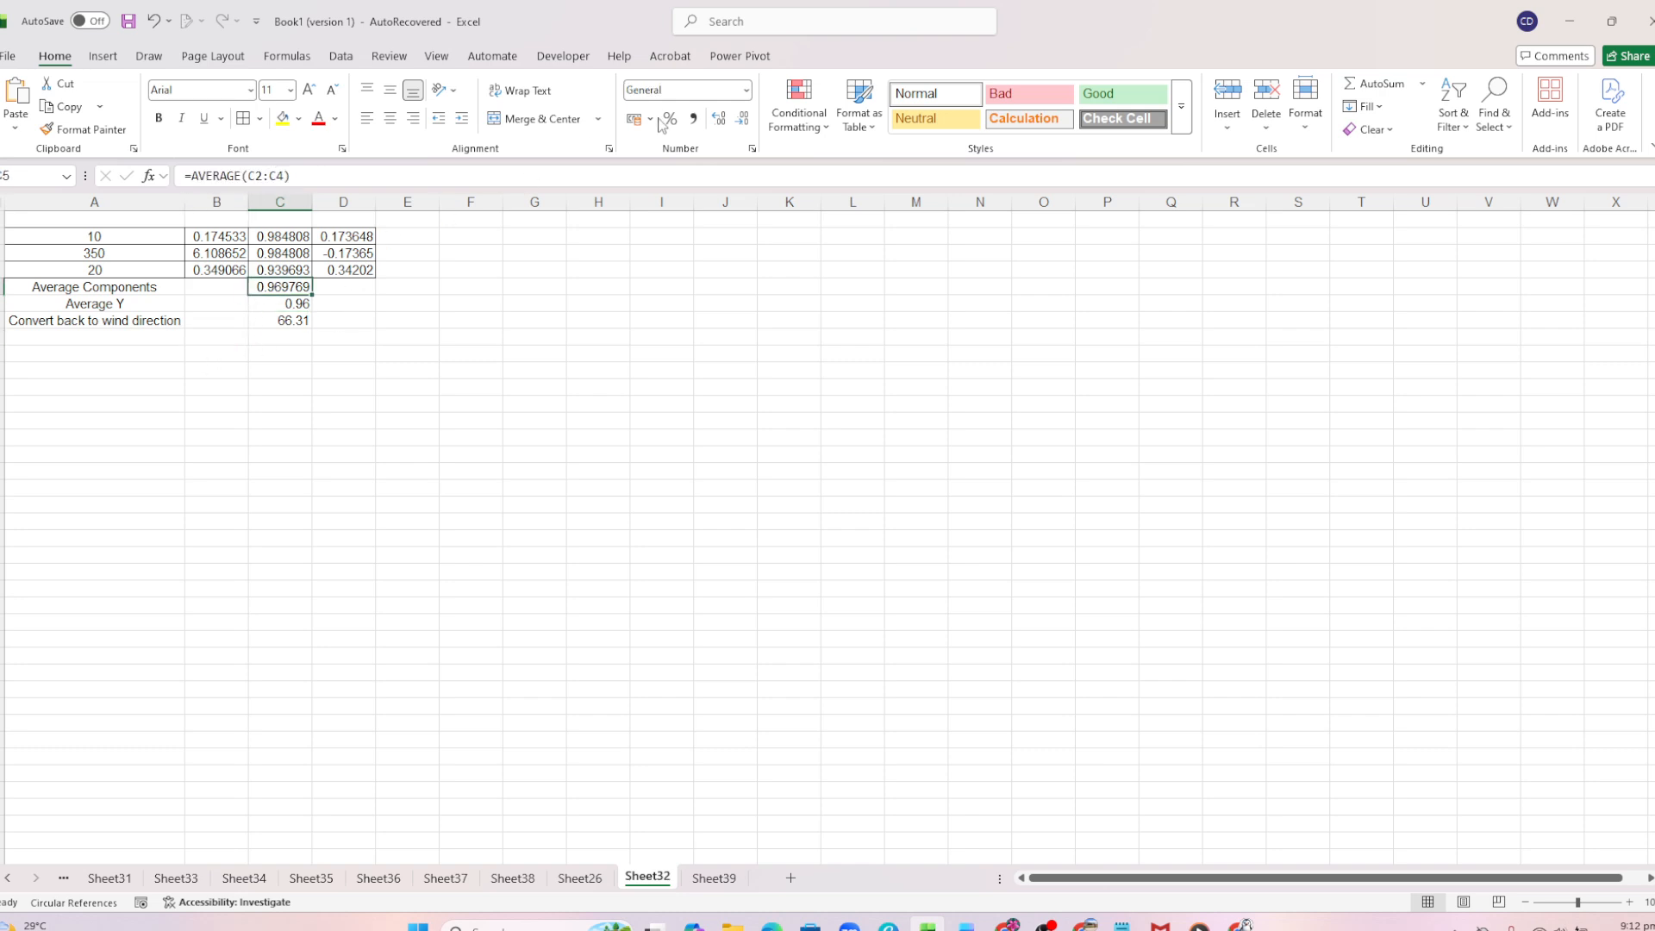
click(738, 120)
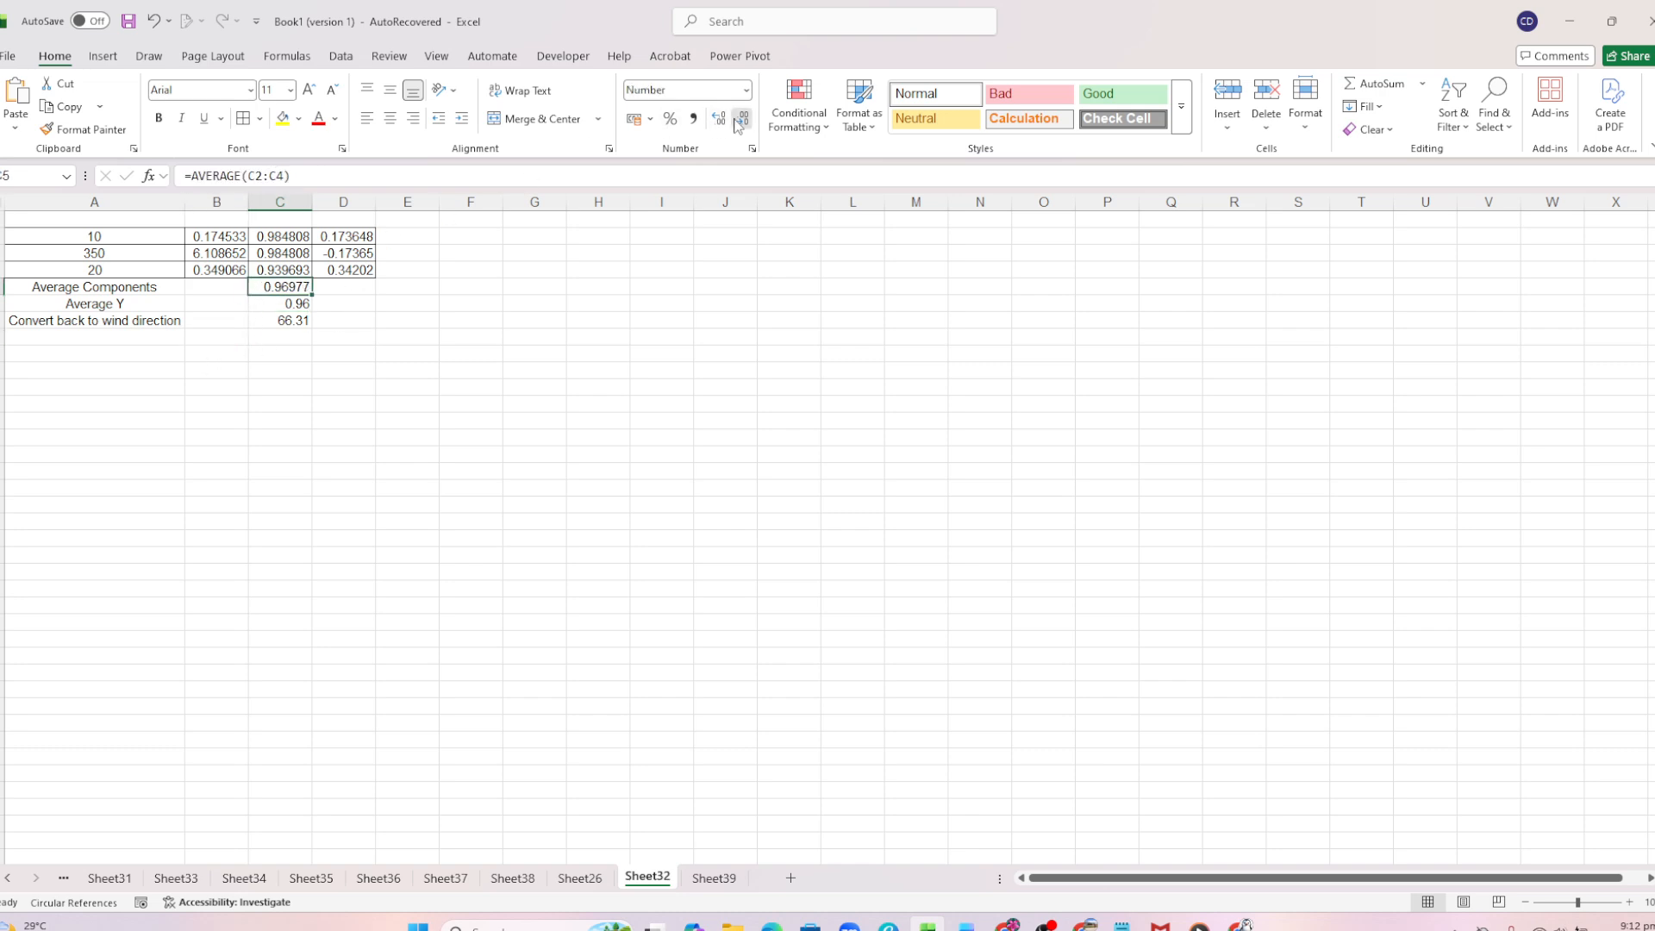